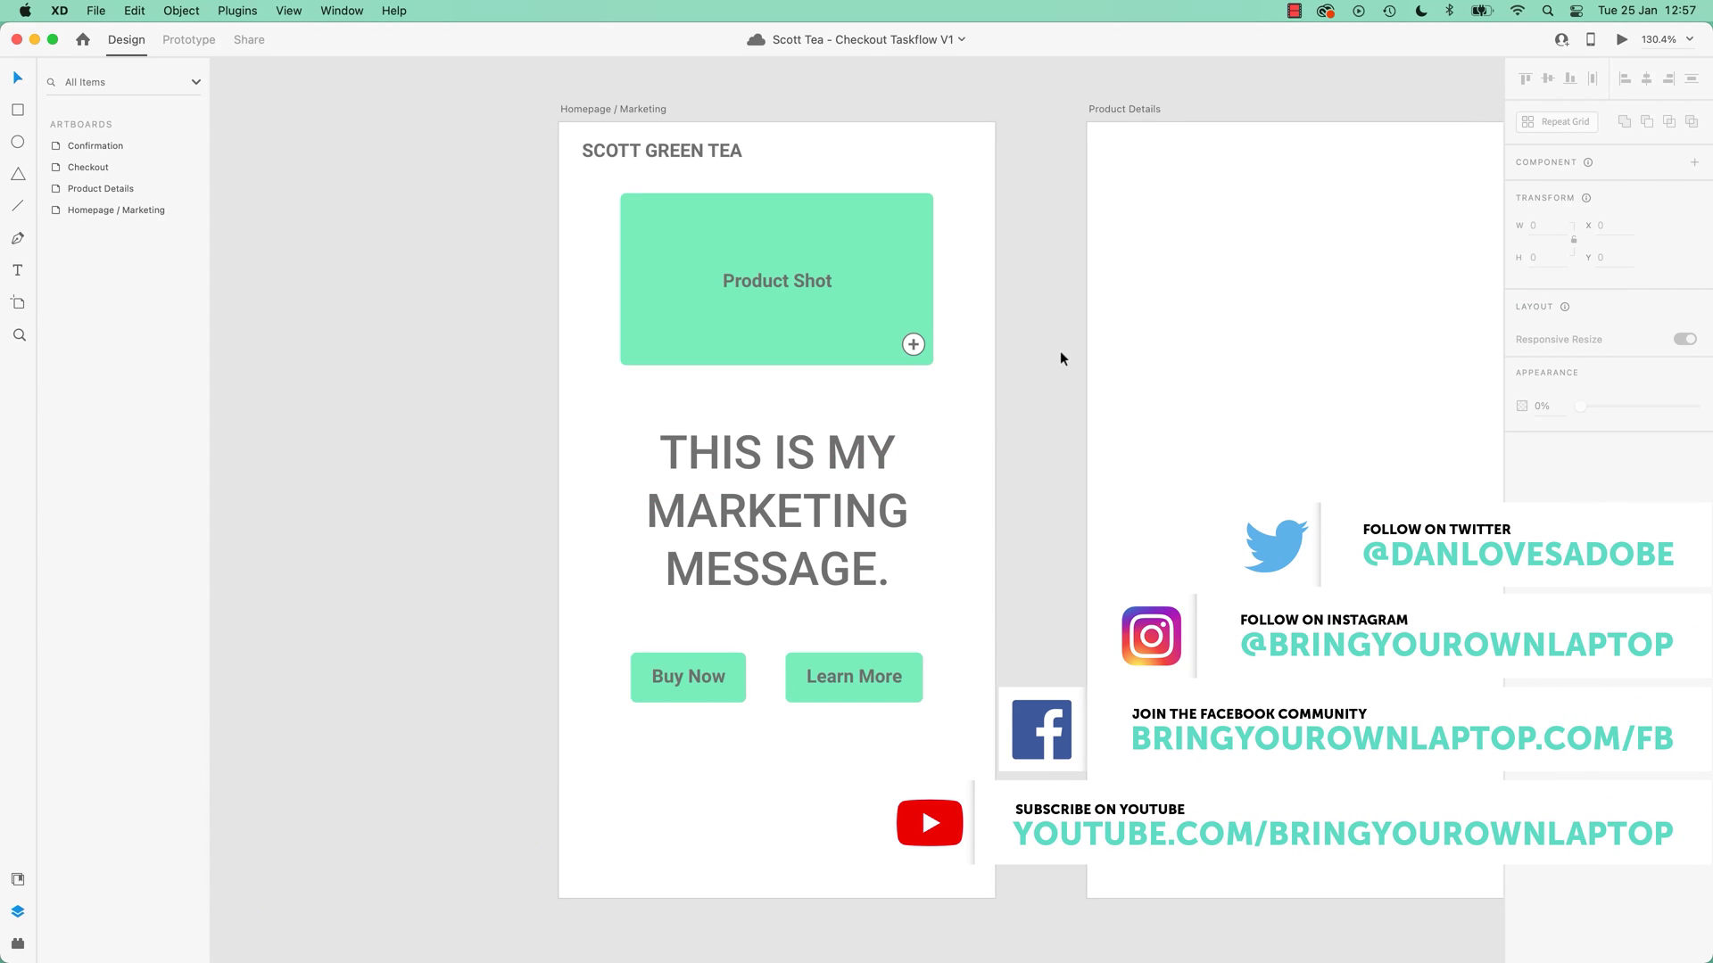
Step: Select the Product Shot rectangle, view its fill colour choices, then deselect it
{"action": "left_click", "coordinate": [919, 262]}
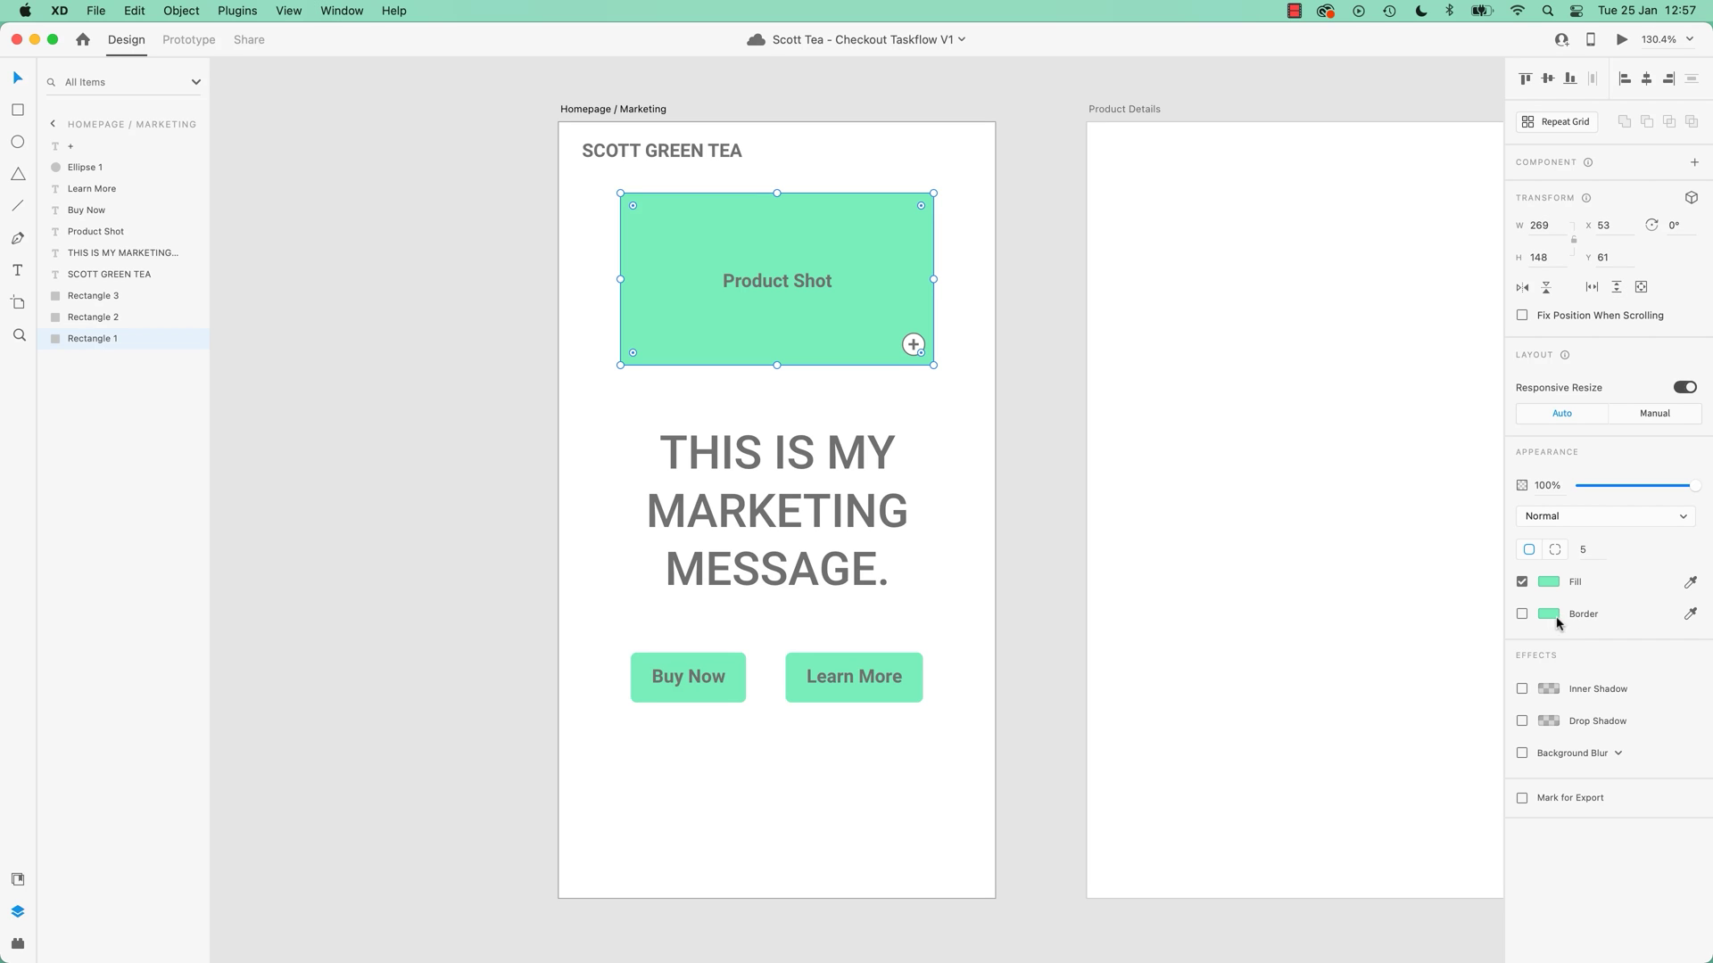
{"action": "left_click", "coordinate": [1549, 583]}
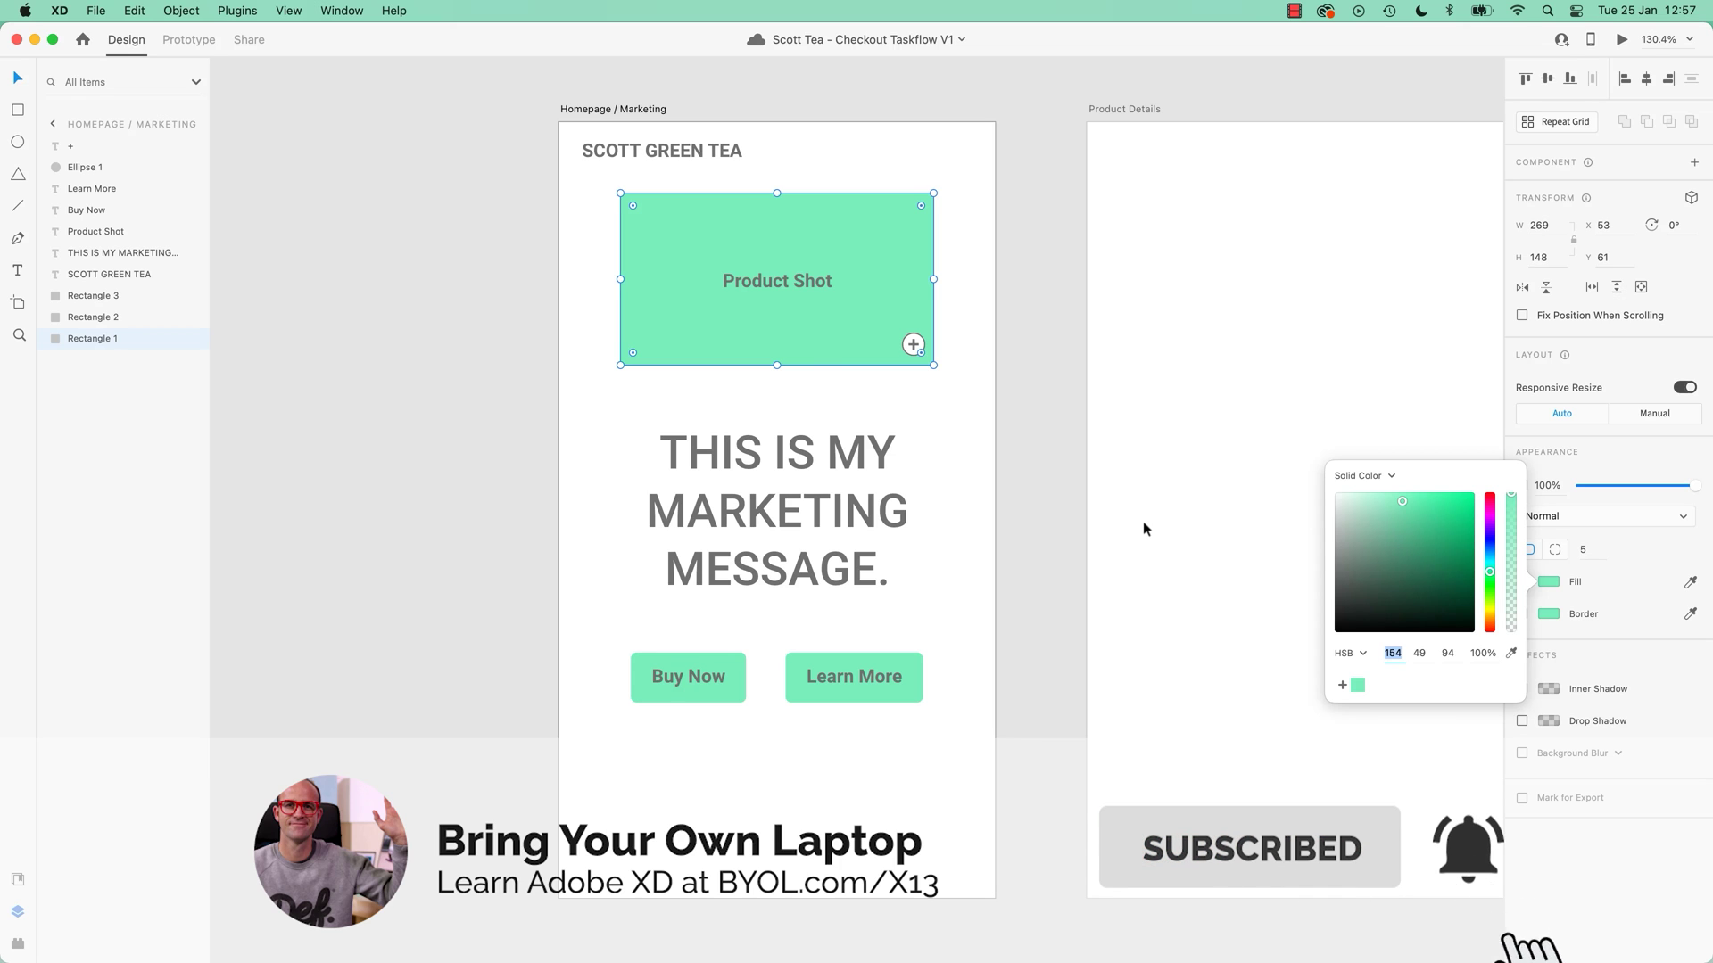
{"action": "left_click", "coordinate": [1063, 527]}
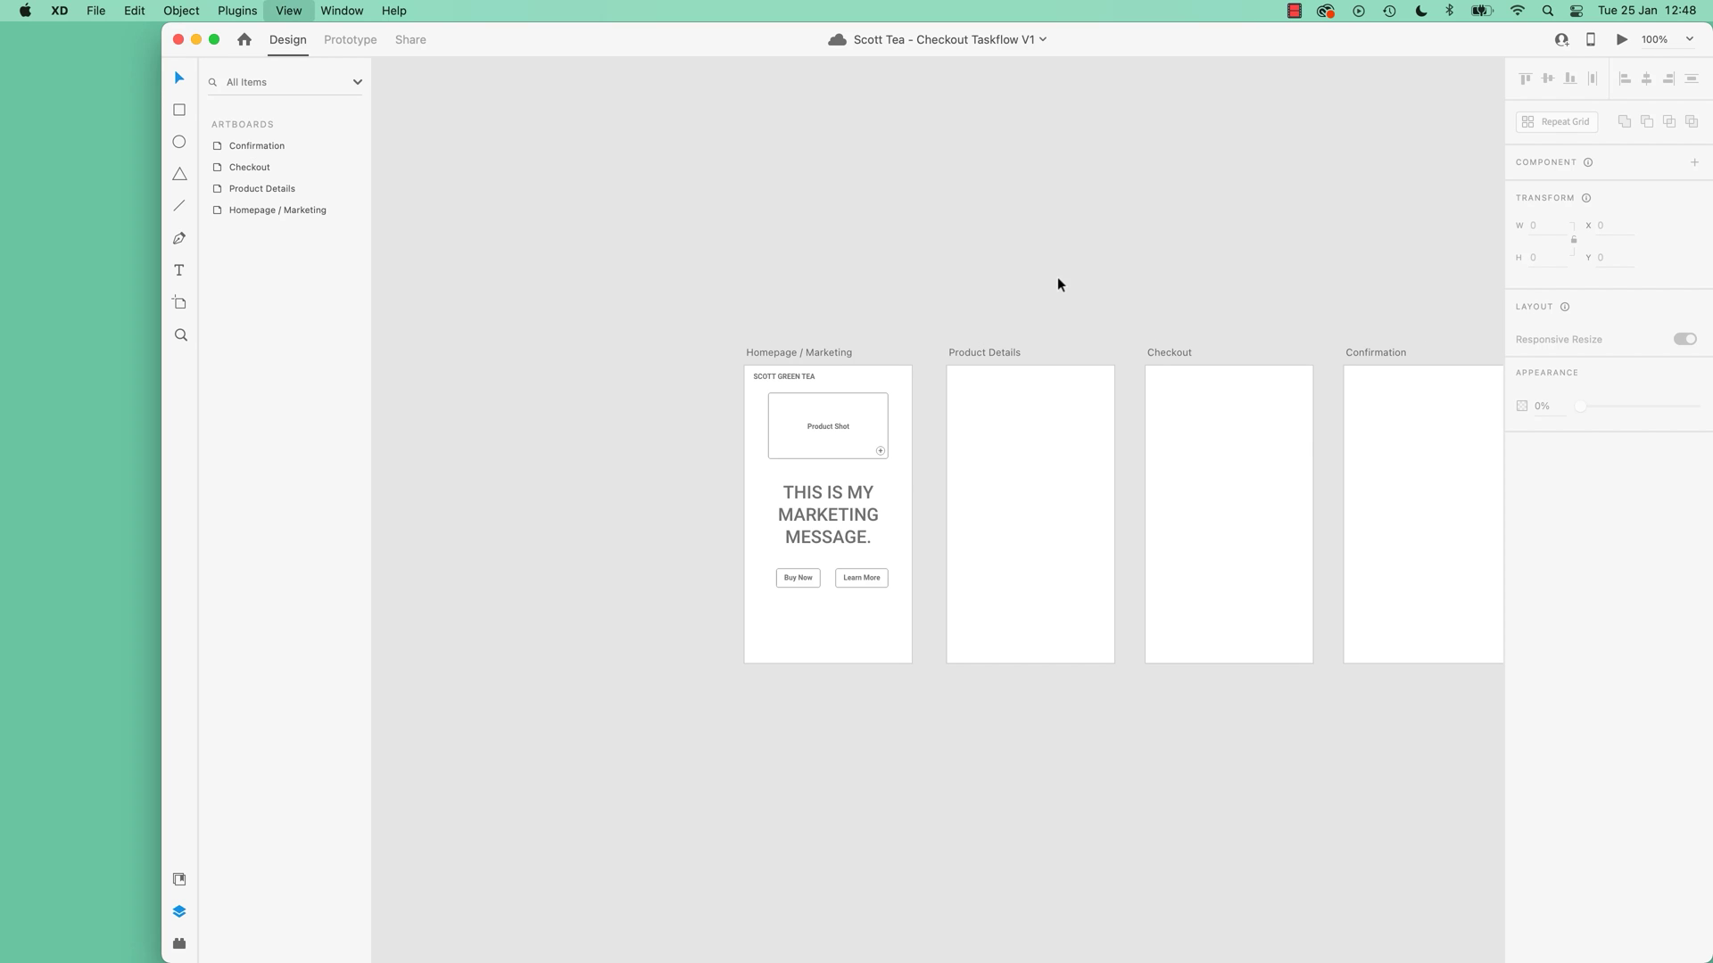
Step: Zoom to 100% and 200%, then fit the Homepage / Marketing artboard to the view
{"action": "key", "text": "super+1"}
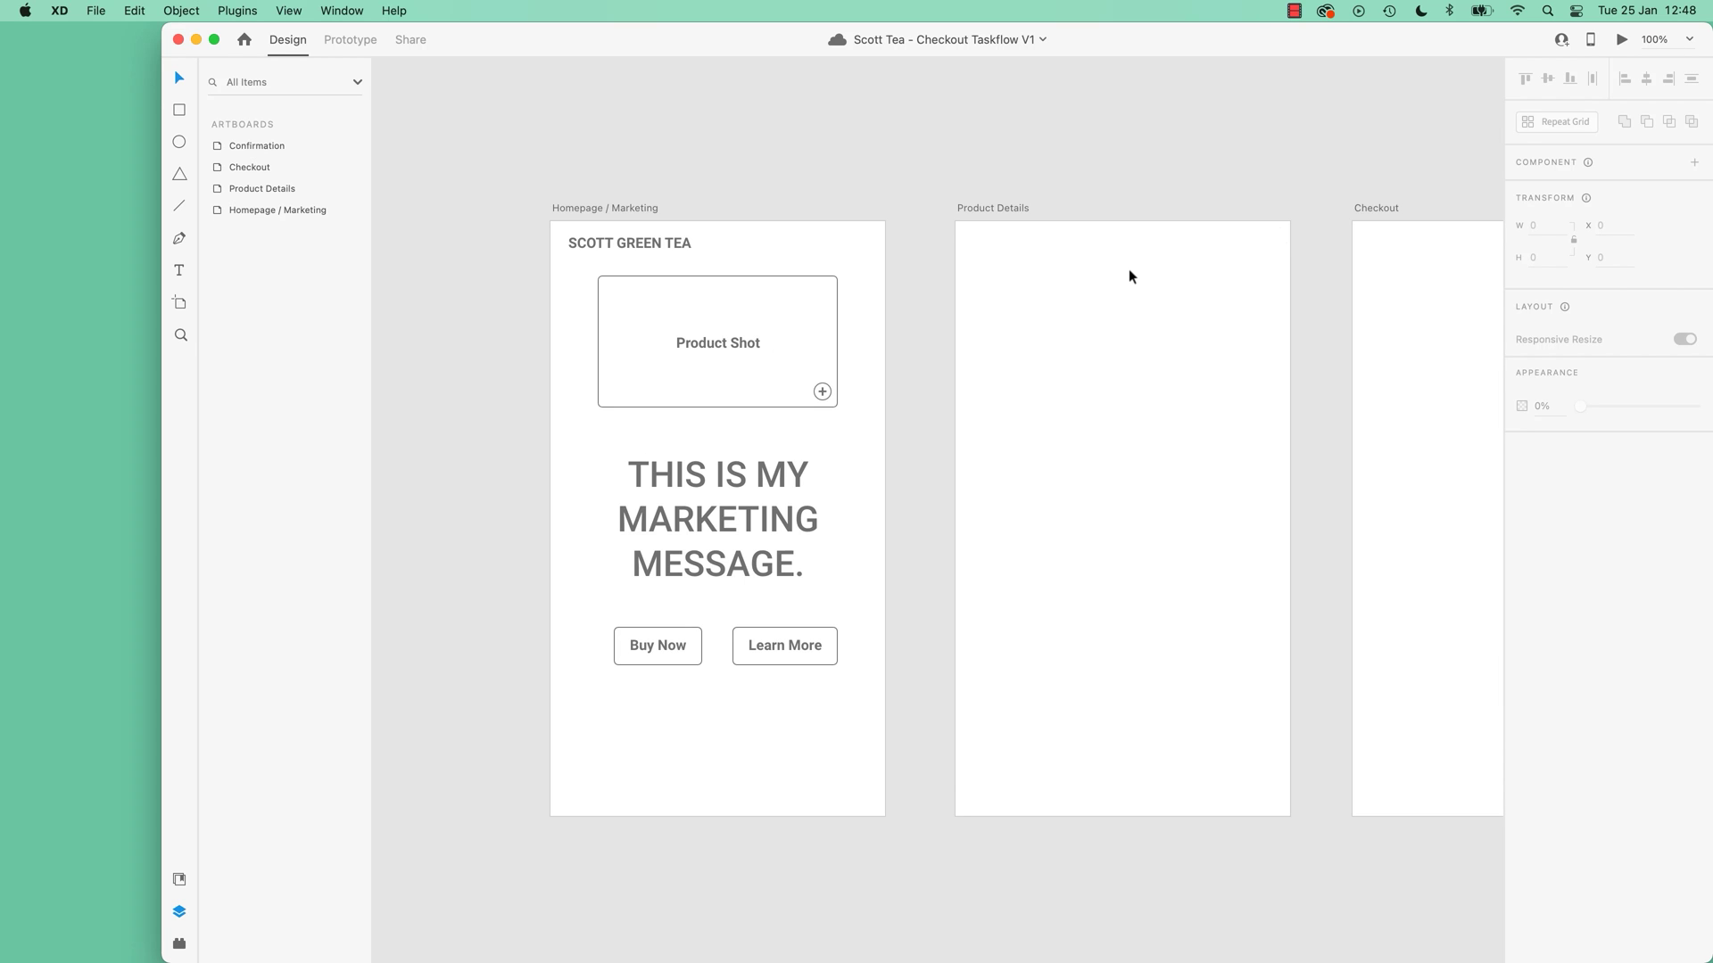
{"action": "key", "text": "super+2"}
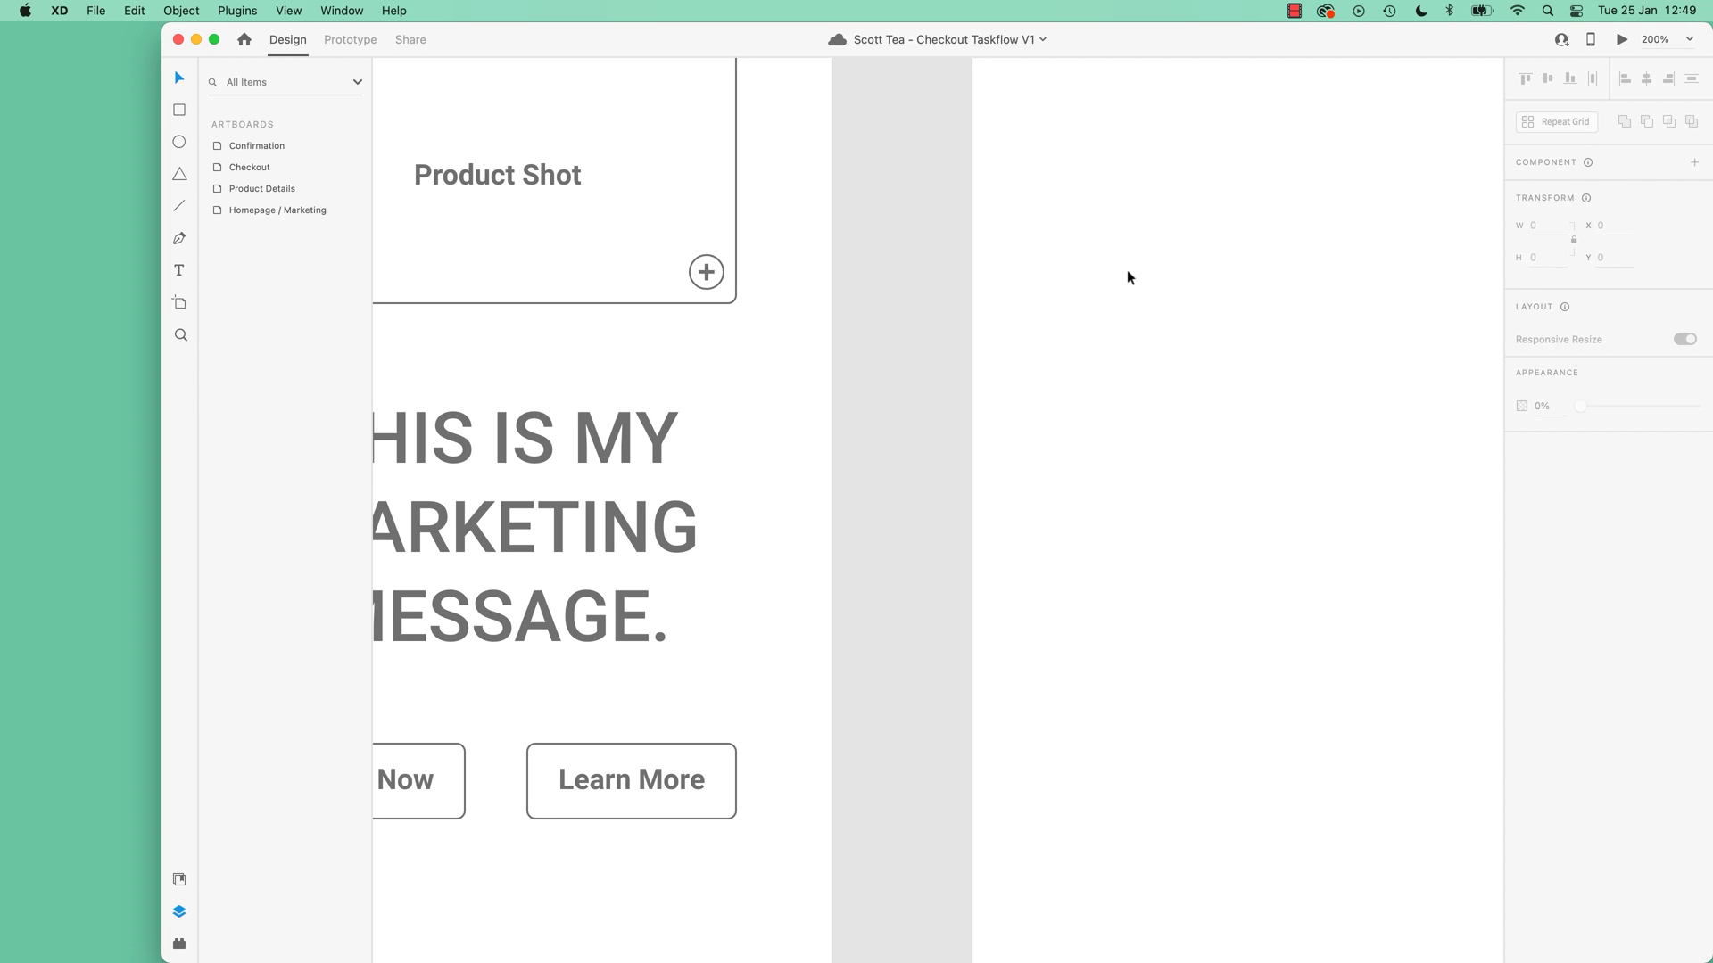
{"action": "key", "text": "super+0"}
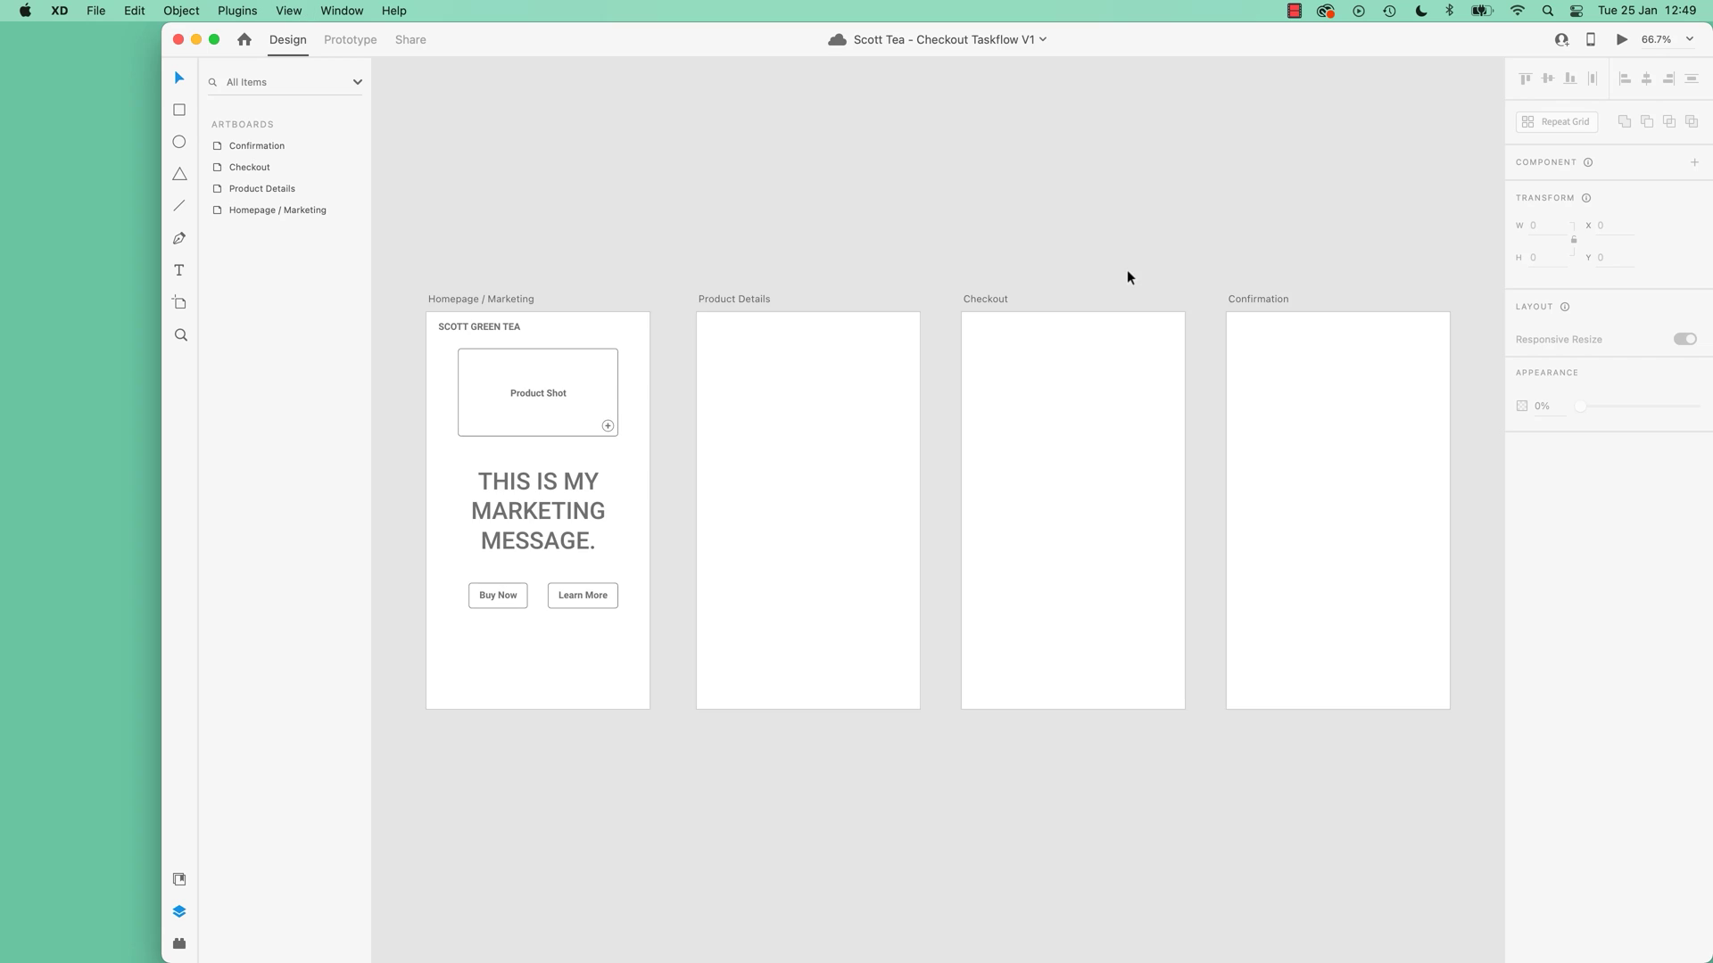
{"action": "left_click", "coordinate": [505, 300]}
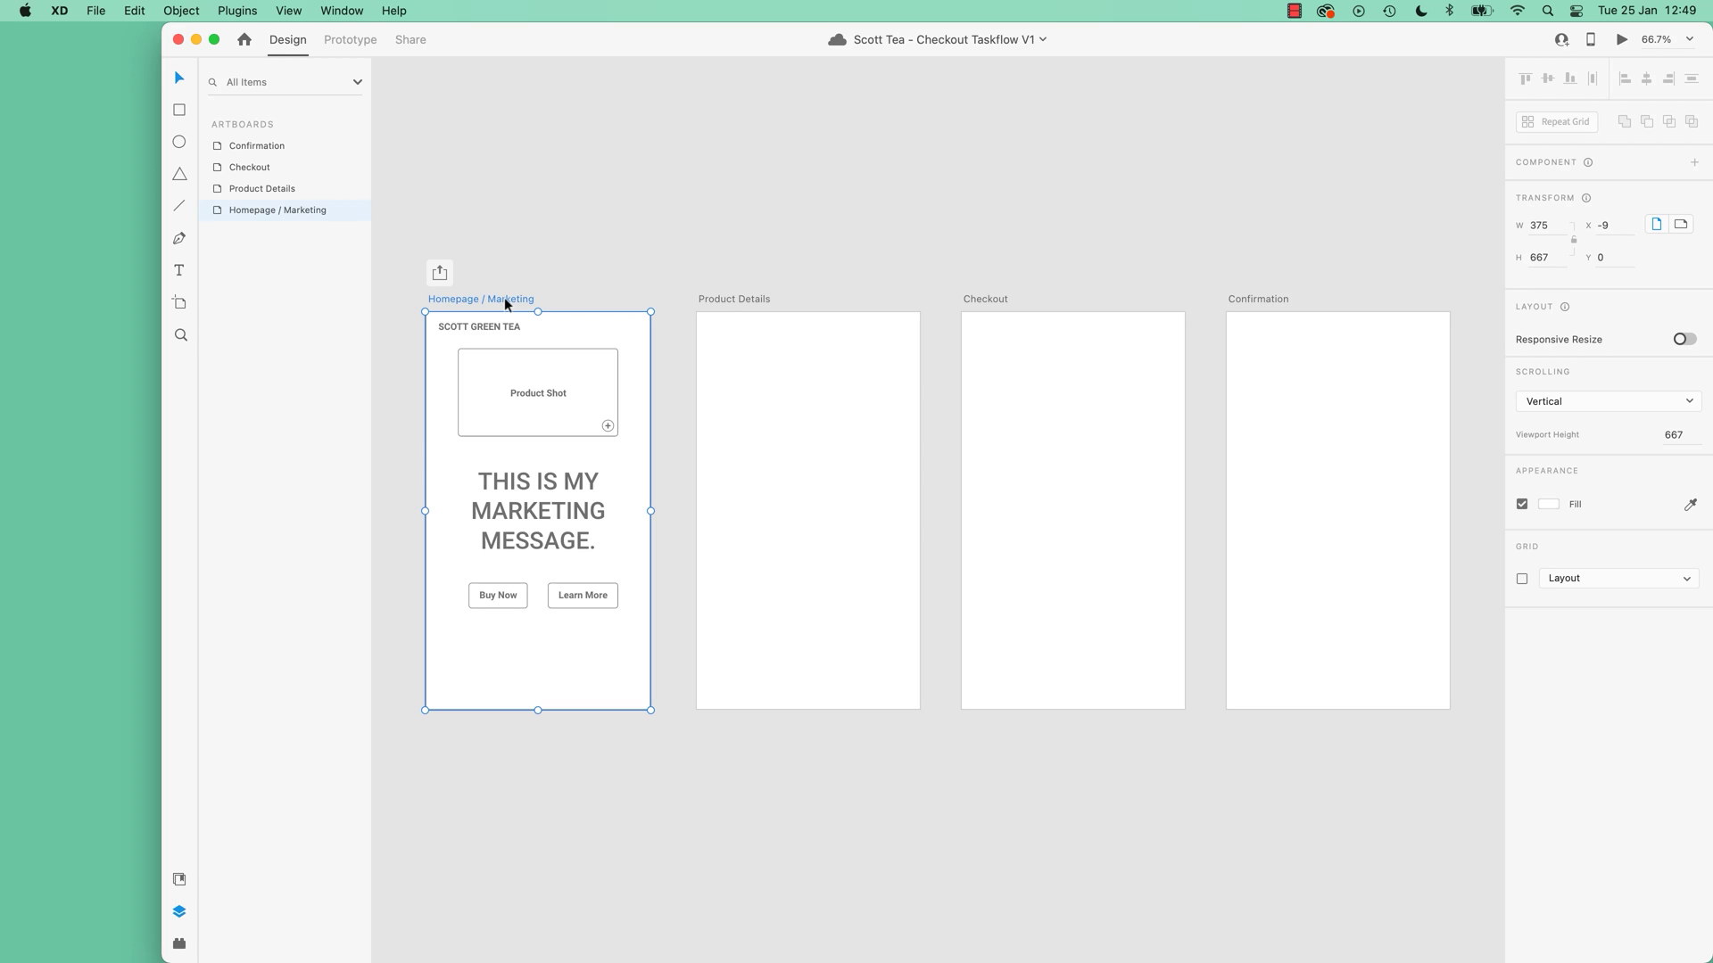
{"action": "key", "text": "super+3"}
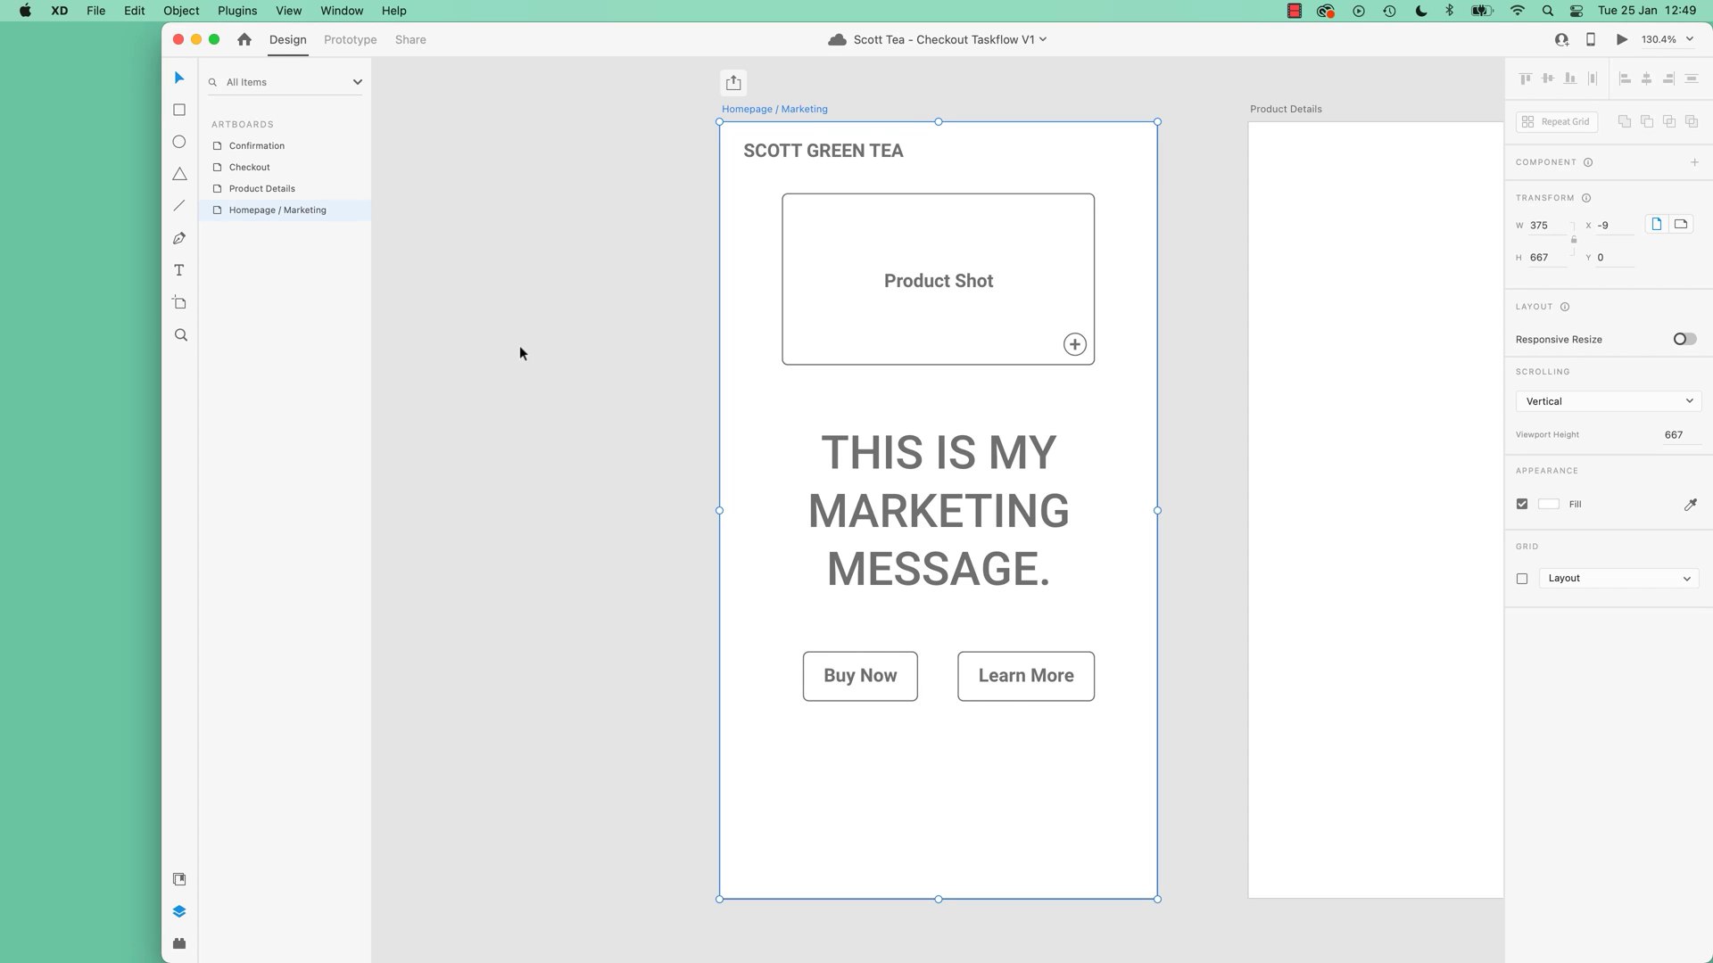
Step: Select the 269 × 148 Product Shot rectangle on the Homepage / Marketing artboard
{"action": "left_click", "coordinate": [994, 344]}
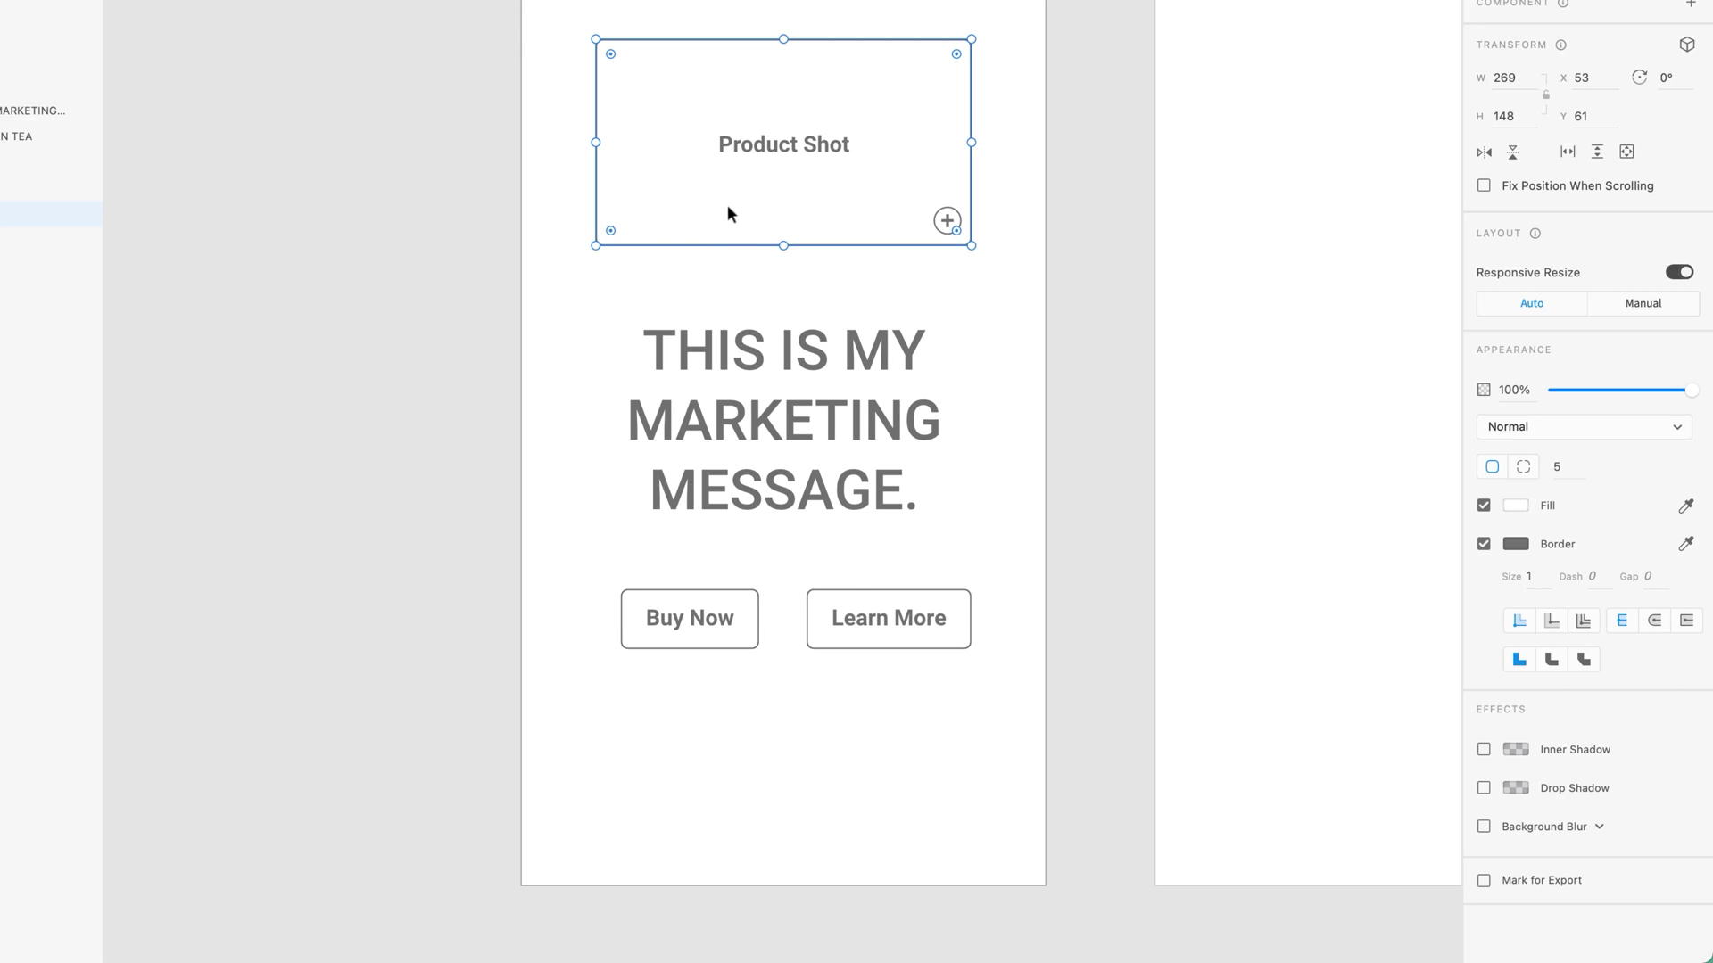
Step: Try cyan, purple and bright blue fills on the Product Shot, ending on dark blue
{"action": "left_click", "coordinate": [1515, 505]}
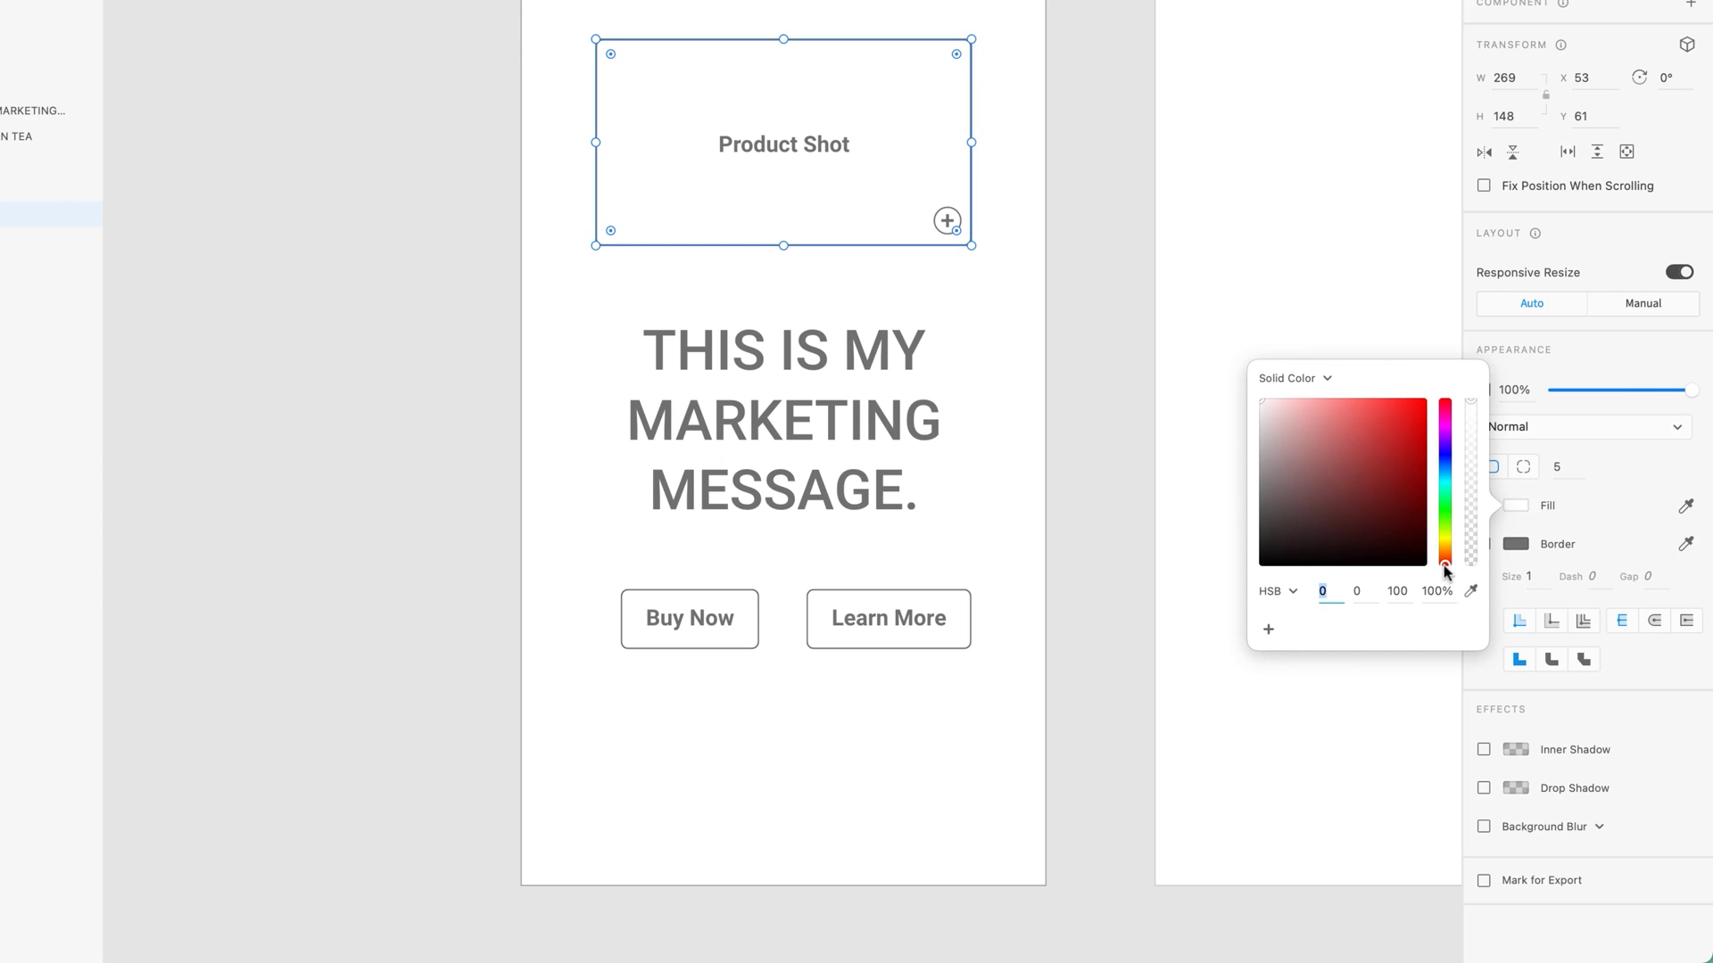
{"action": "left_click_drag", "start_coordinate": [1443, 565], "coordinate": [1336, 437]}
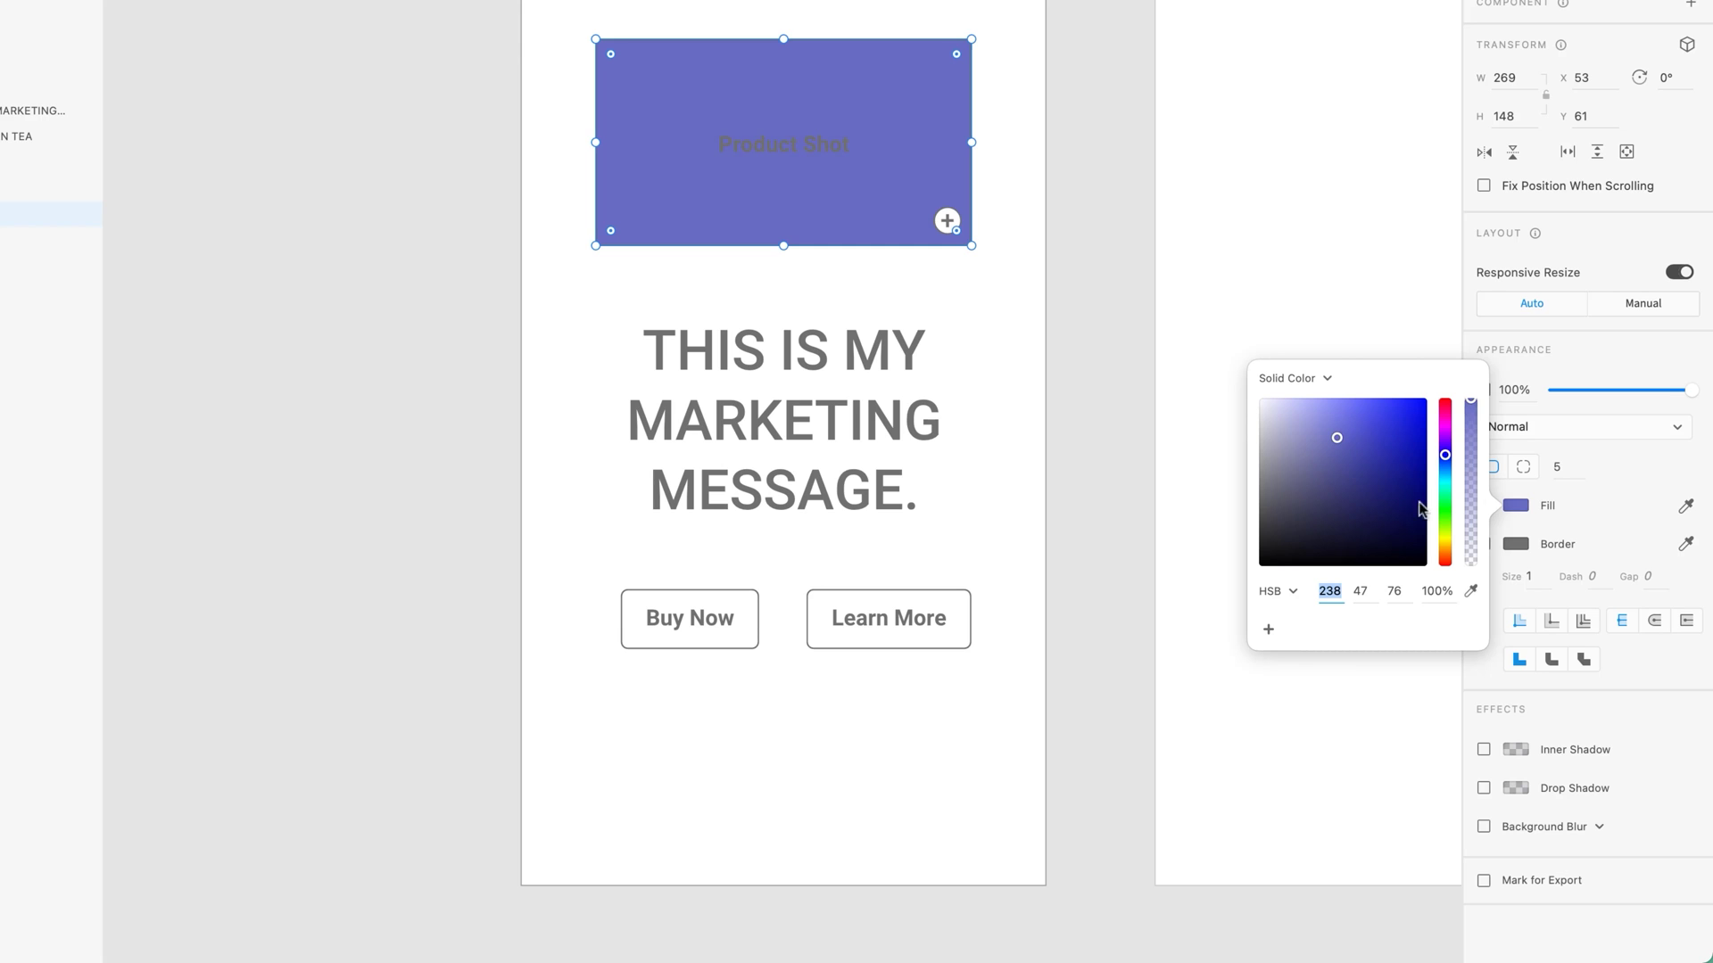
{"action": "mouse_move", "coordinate": [1454, 462]}
{"action": "left_mouse_down"}
{"action": "mouse_move", "coordinate": [1446, 439]}
{"action": "mouse_move", "coordinate": [1447, 455]}
{"action": "left_mouse_up"}
{"action": "left_click_drag", "start_coordinate": [1336, 437], "coordinate": [1120, 356]}
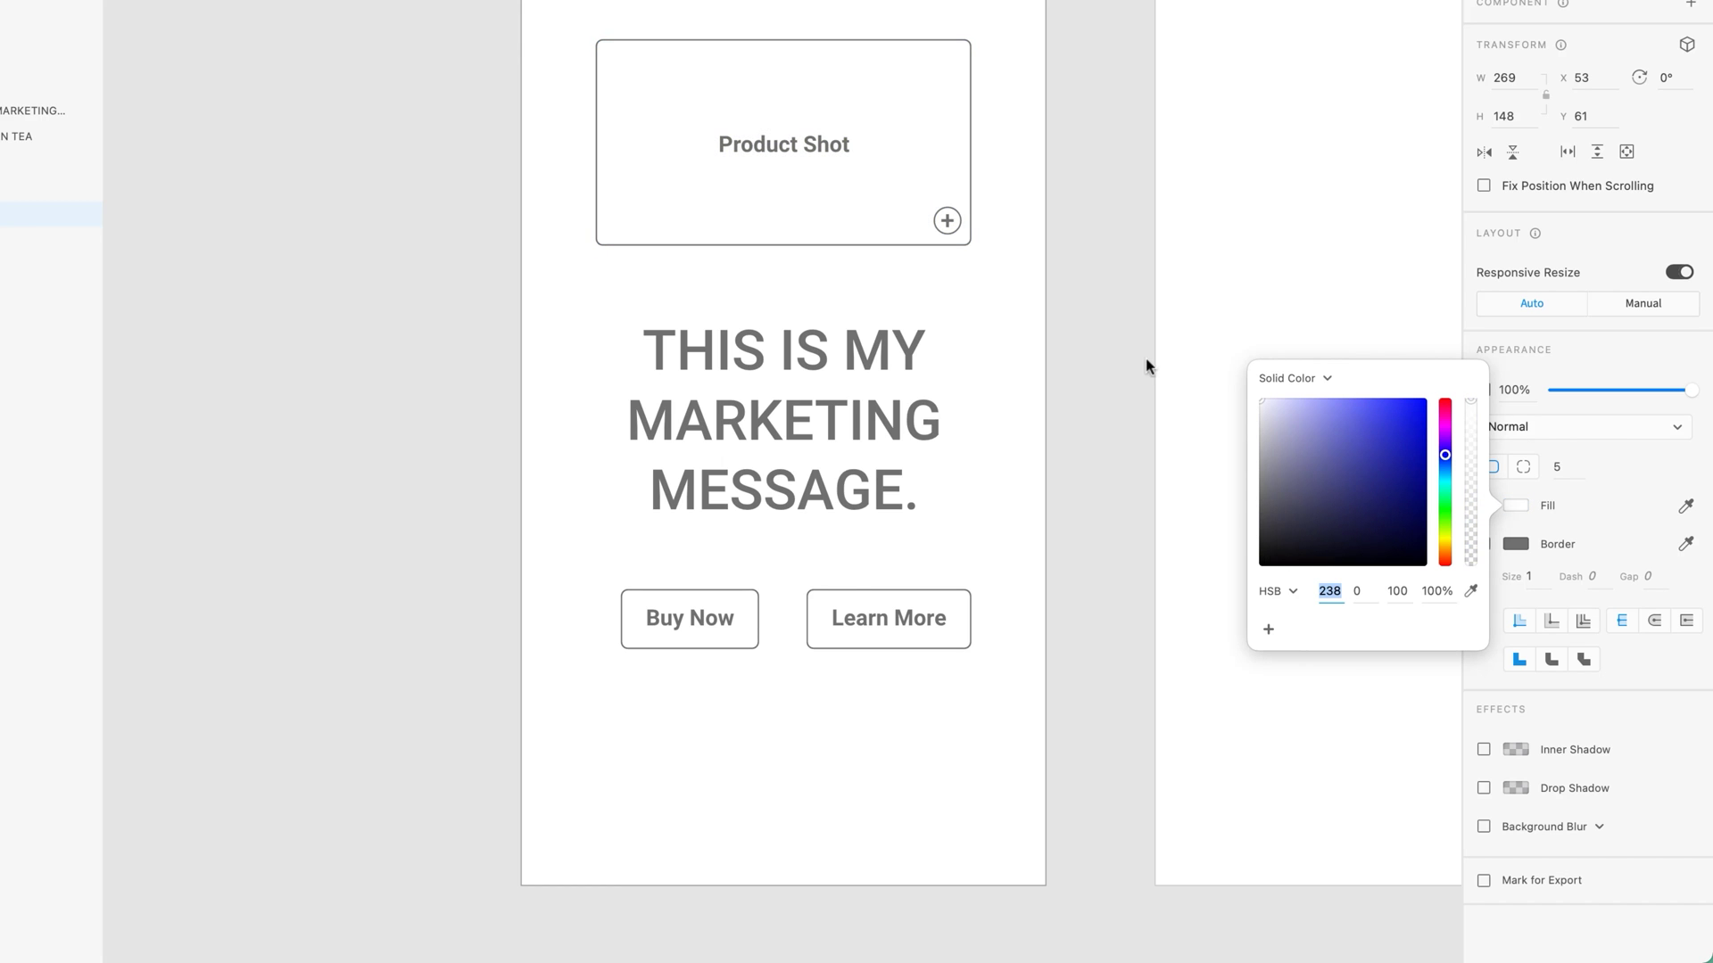
{"action": "mouse_move", "coordinate": [1238, 402]}
{"action": "left_mouse_down"}
{"action": "mouse_move", "coordinate": [1365, 478]}
{"action": "mouse_move", "coordinate": [1392, 452]}
{"action": "mouse_move", "coordinate": [1323, 425]}
{"action": "mouse_move", "coordinate": [1367, 488]}
{"action": "mouse_move", "coordinate": [1426, 403]}
{"action": "mouse_move", "coordinate": [1305, 524]}
{"action": "mouse_move", "coordinate": [1346, 465]}
{"action": "mouse_move", "coordinate": [1341, 484]}
{"action": "mouse_move", "coordinate": [1445, 490]}
{"action": "mouse_move", "coordinate": [1445, 508]}
{"action": "mouse_move", "coordinate": [1447, 493]}
{"action": "mouse_move", "coordinate": [1372, 483]}
{"action": "mouse_move", "coordinate": [1223, 490]}
{"action": "mouse_move", "coordinate": [1217, 404]}
{"action": "left_mouse_up"}
Step: Try light grey, teal and dark grey fills, then make the Product Shot solid black
{"action": "mouse_move", "coordinate": [1449, 497]}
{"action": "left_mouse_down"}
{"action": "mouse_move", "coordinate": [1437, 445]}
{"action": "mouse_move", "coordinate": [1438, 489]}
{"action": "left_mouse_up"}
{"action": "left_click_drag", "start_coordinate": [1259, 406], "coordinate": [1262, 441]}
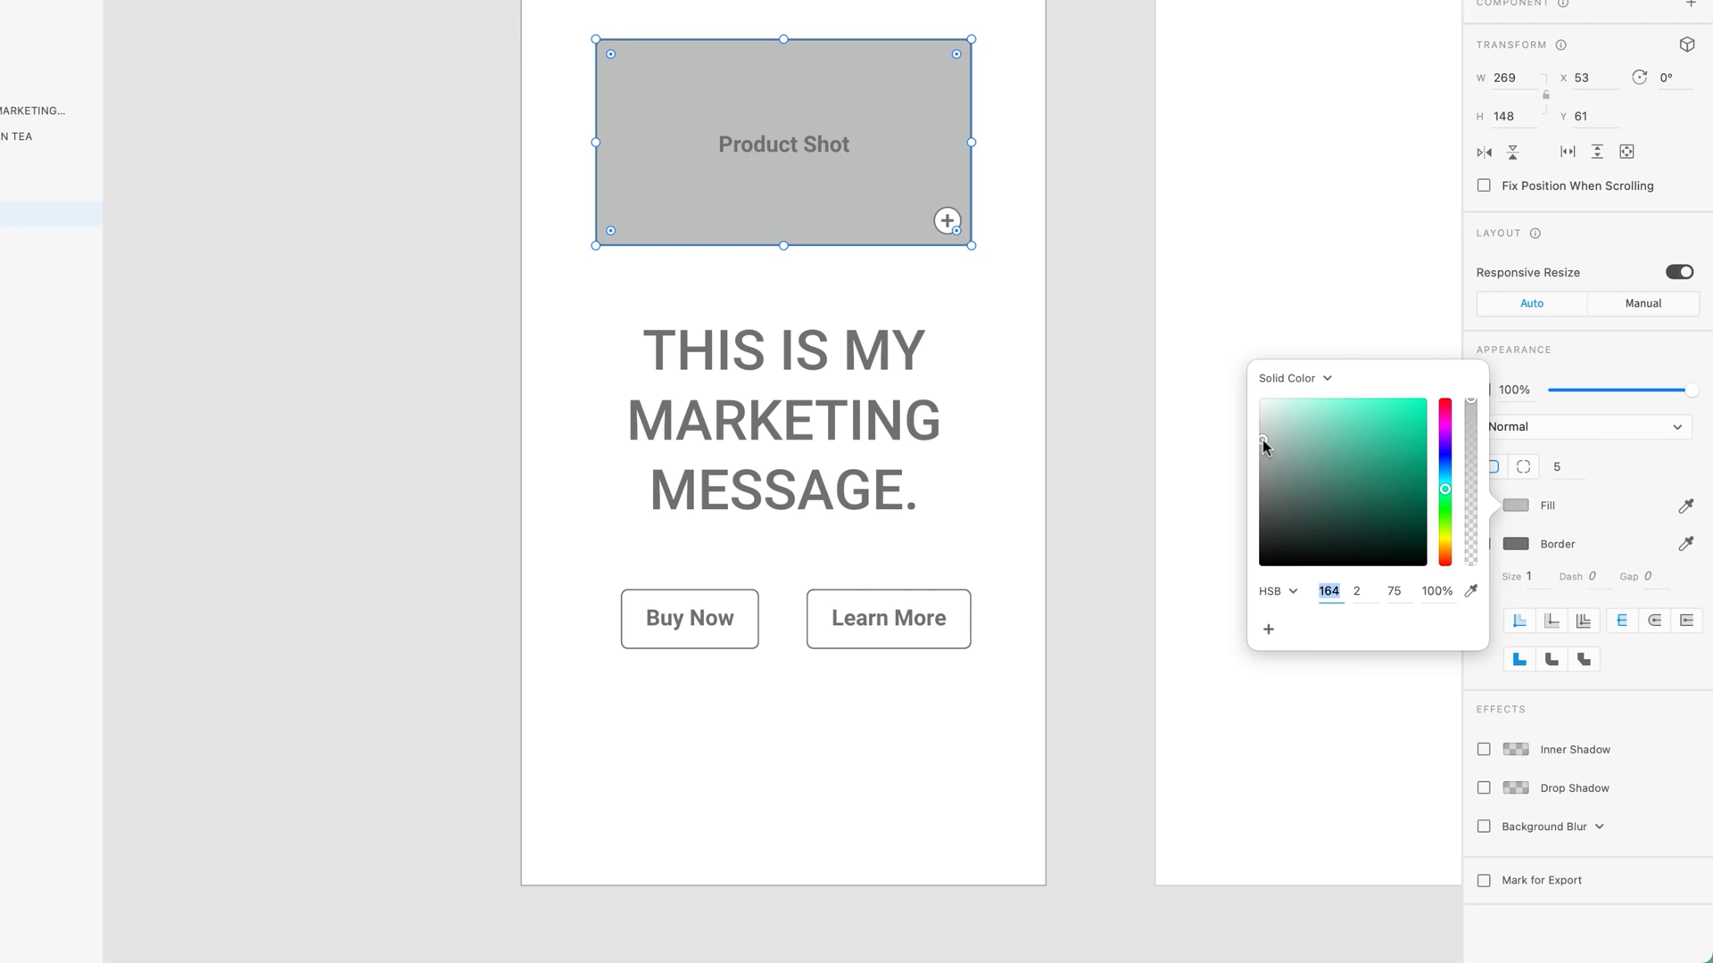
{"action": "left_click_drag", "start_coordinate": [1266, 441], "coordinate": [1211, 454]}
{"action": "left_click_drag", "start_coordinate": [1261, 446], "coordinate": [1205, 358]}
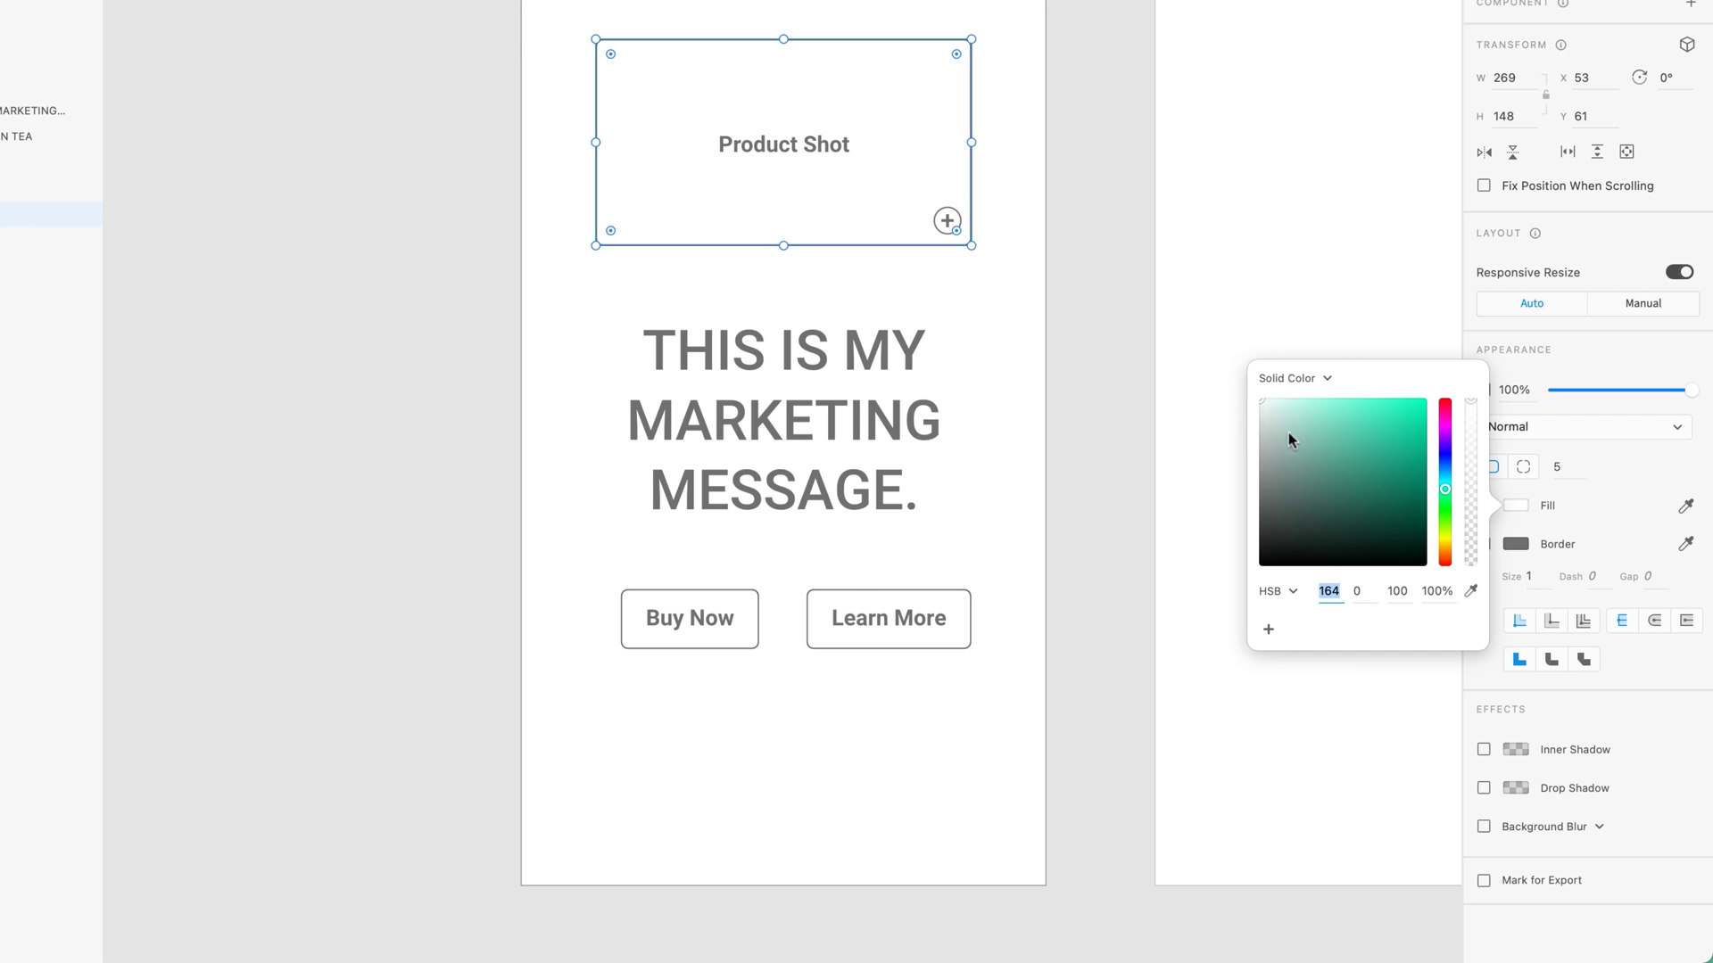
{"action": "left_click_drag", "start_coordinate": [1288, 431], "coordinate": [1201, 630]}
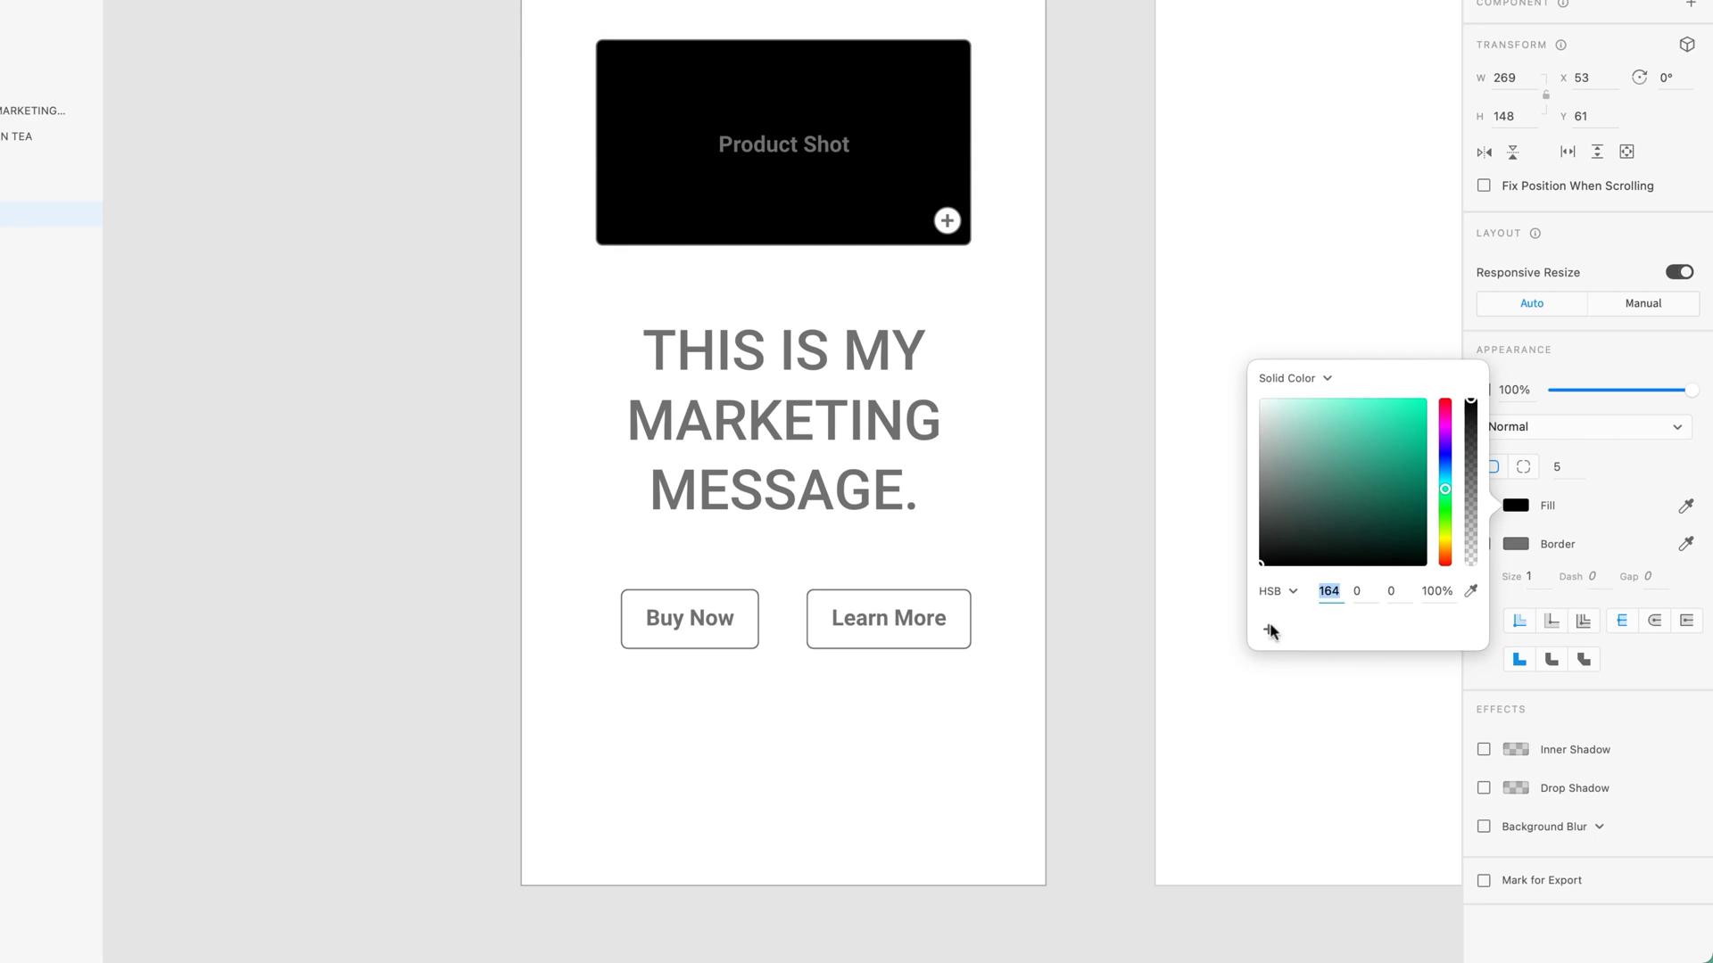
Step: Try green, amber and red hues, settling the Product Shot fill on mint green HSB 155/49/94
{"action": "left_click_drag", "start_coordinate": [1367, 468], "coordinate": [1174, 430]}
{"action": "left_click_drag", "start_coordinate": [1377, 469], "coordinate": [1418, 419]}
{"action": "left_click_drag", "start_coordinate": [1445, 489], "coordinate": [1446, 553]}
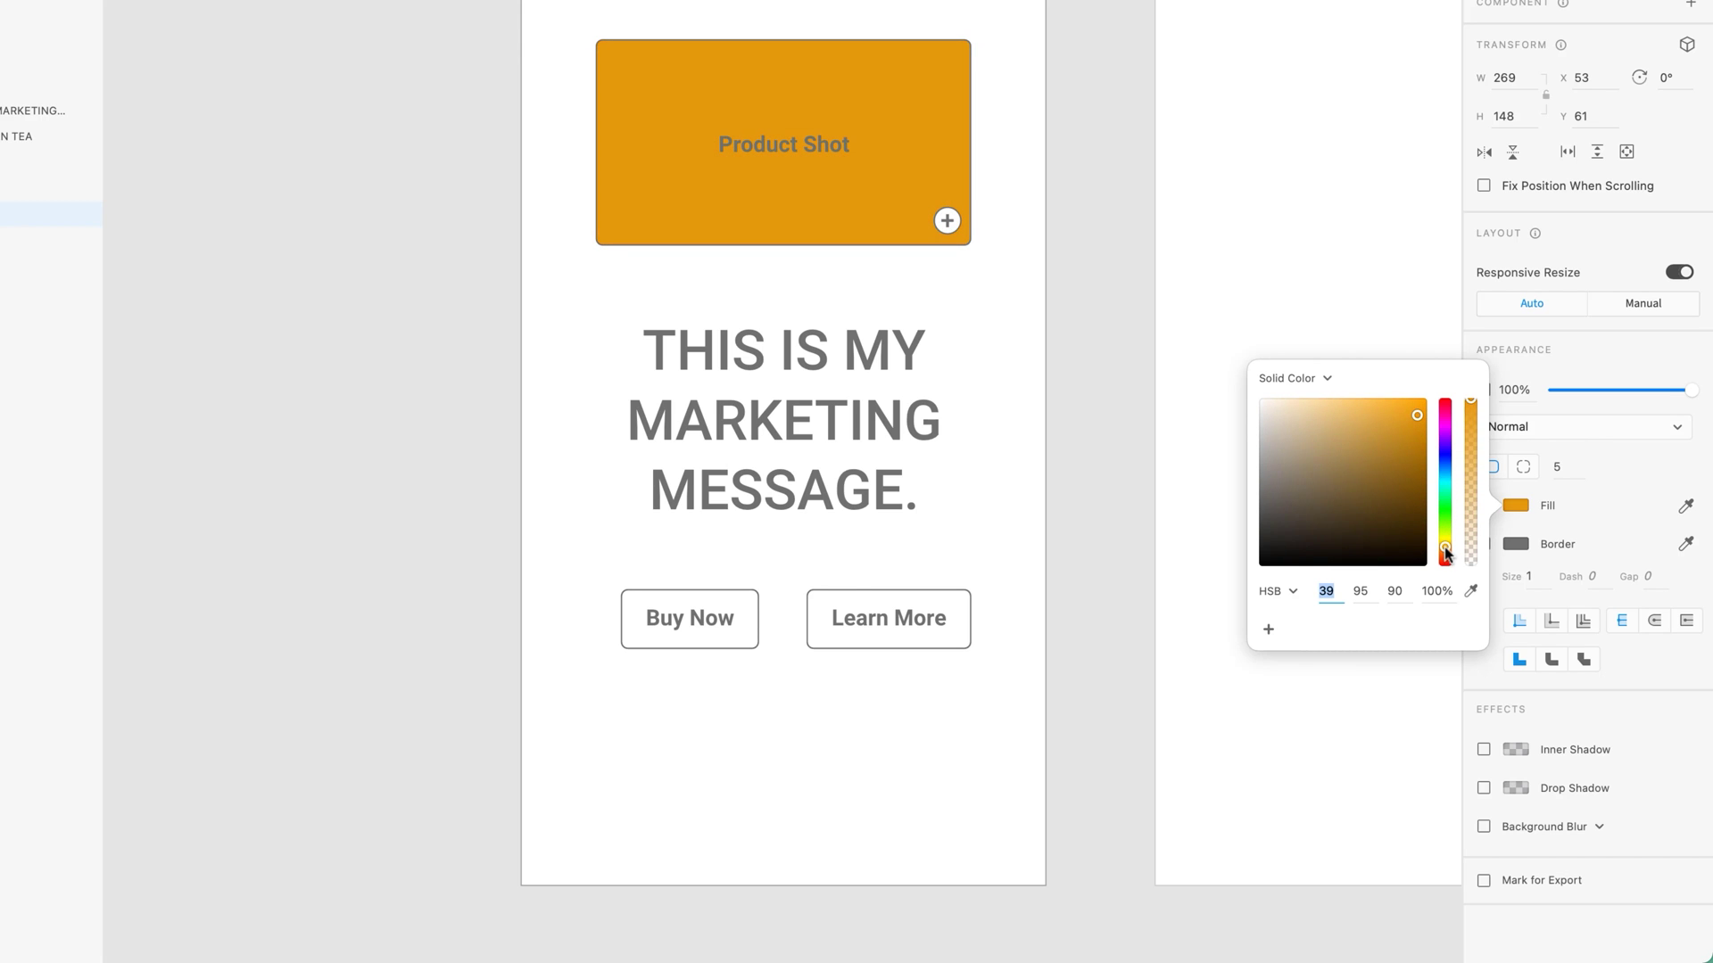
{"action": "left_click_drag", "start_coordinate": [1446, 553], "coordinate": [1445, 551]}
{"action": "left_click_drag", "start_coordinate": [1416, 416], "coordinate": [1368, 435]}
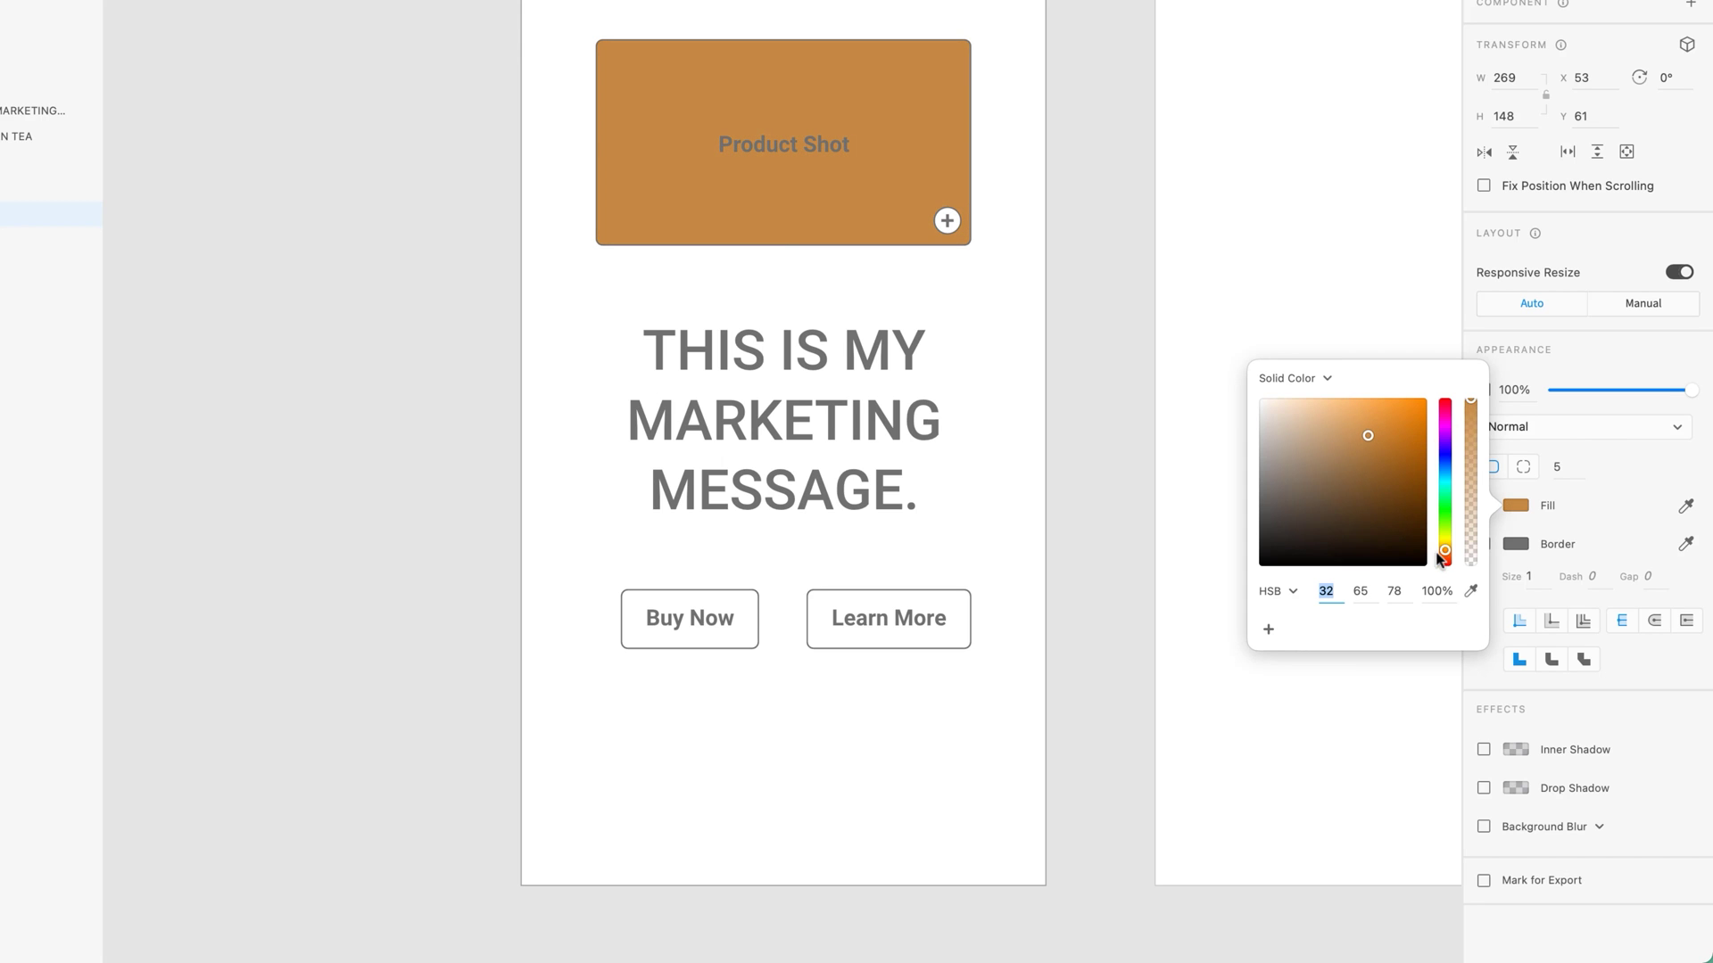
{"action": "left_click_drag", "start_coordinate": [1446, 555], "coordinate": [1347, 403]}
{"action": "left_click_drag", "start_coordinate": [1446, 420], "coordinate": [1446, 493]}
{"action": "mouse_move", "coordinate": [1338, 409]}
{"action": "left_mouse_down"}
{"action": "mouse_move", "coordinate": [1341, 430]}
{"action": "mouse_move", "coordinate": [1341, 415]}
{"action": "left_mouse_up"}
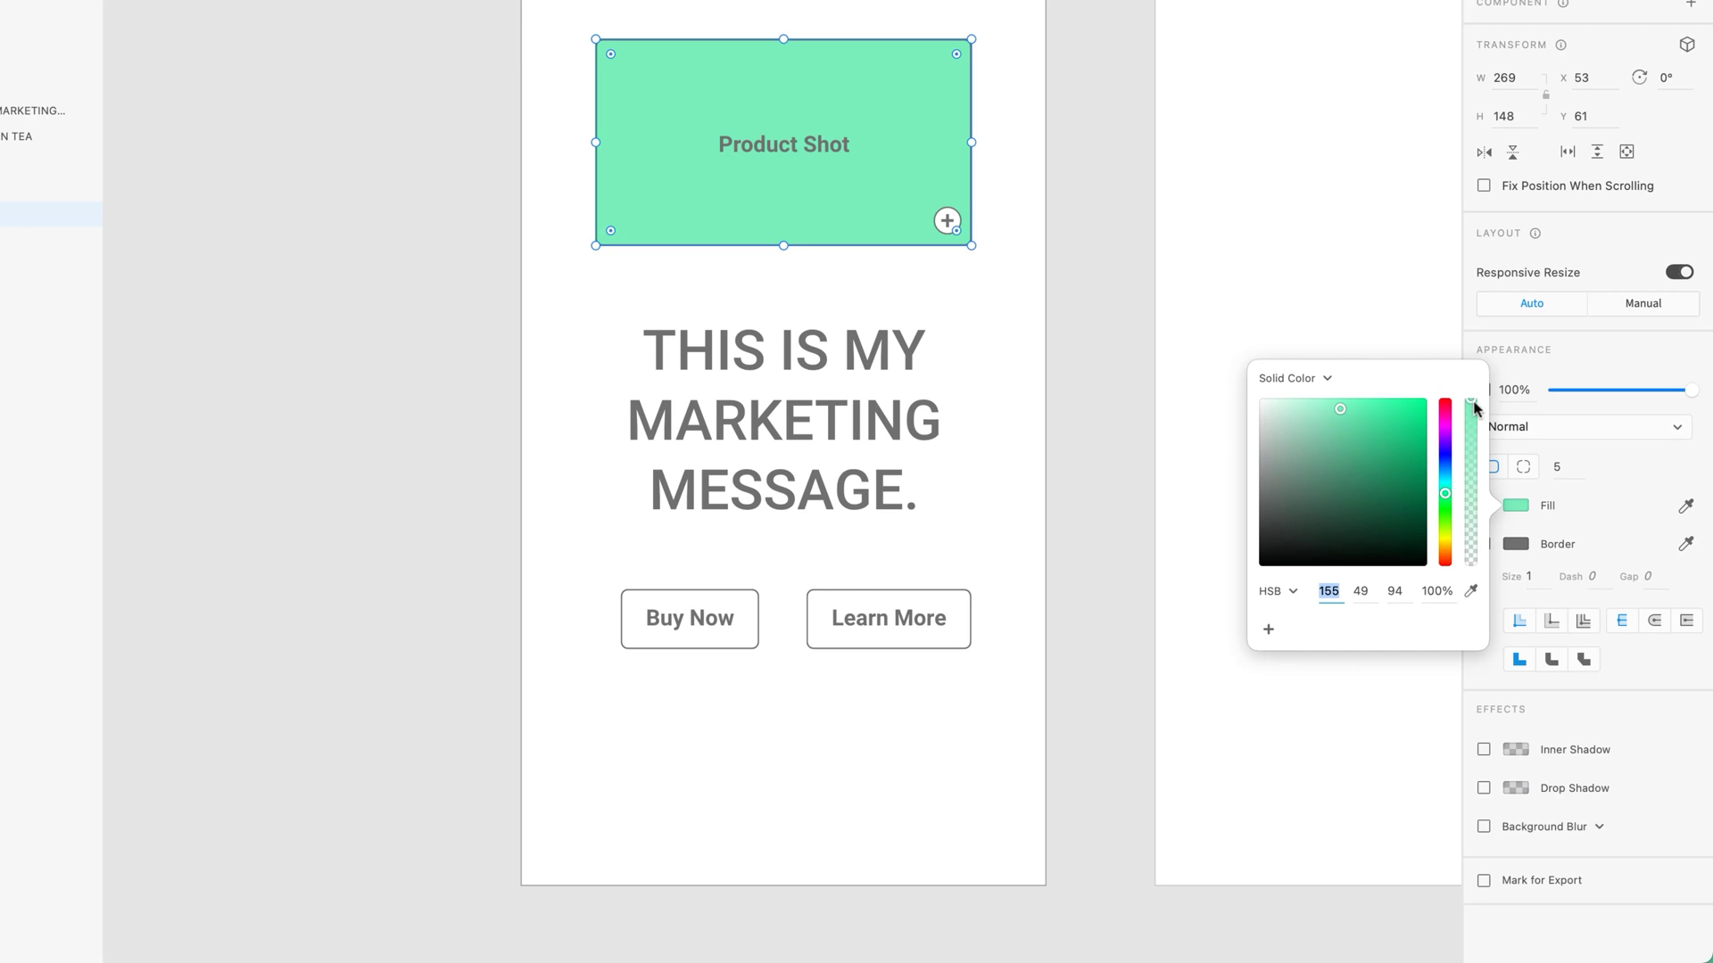
{"action": "mouse_move", "coordinate": [1472, 403]}
{"action": "left_mouse_down"}
{"action": "mouse_move", "coordinate": [1473, 544]}
{"action": "mouse_move", "coordinate": [1469, 383]}
{"action": "left_mouse_up"}
Step: View the mint green fill value as RGB, HSB and then a hex code
{"action": "left_click", "coordinate": [1293, 593]}
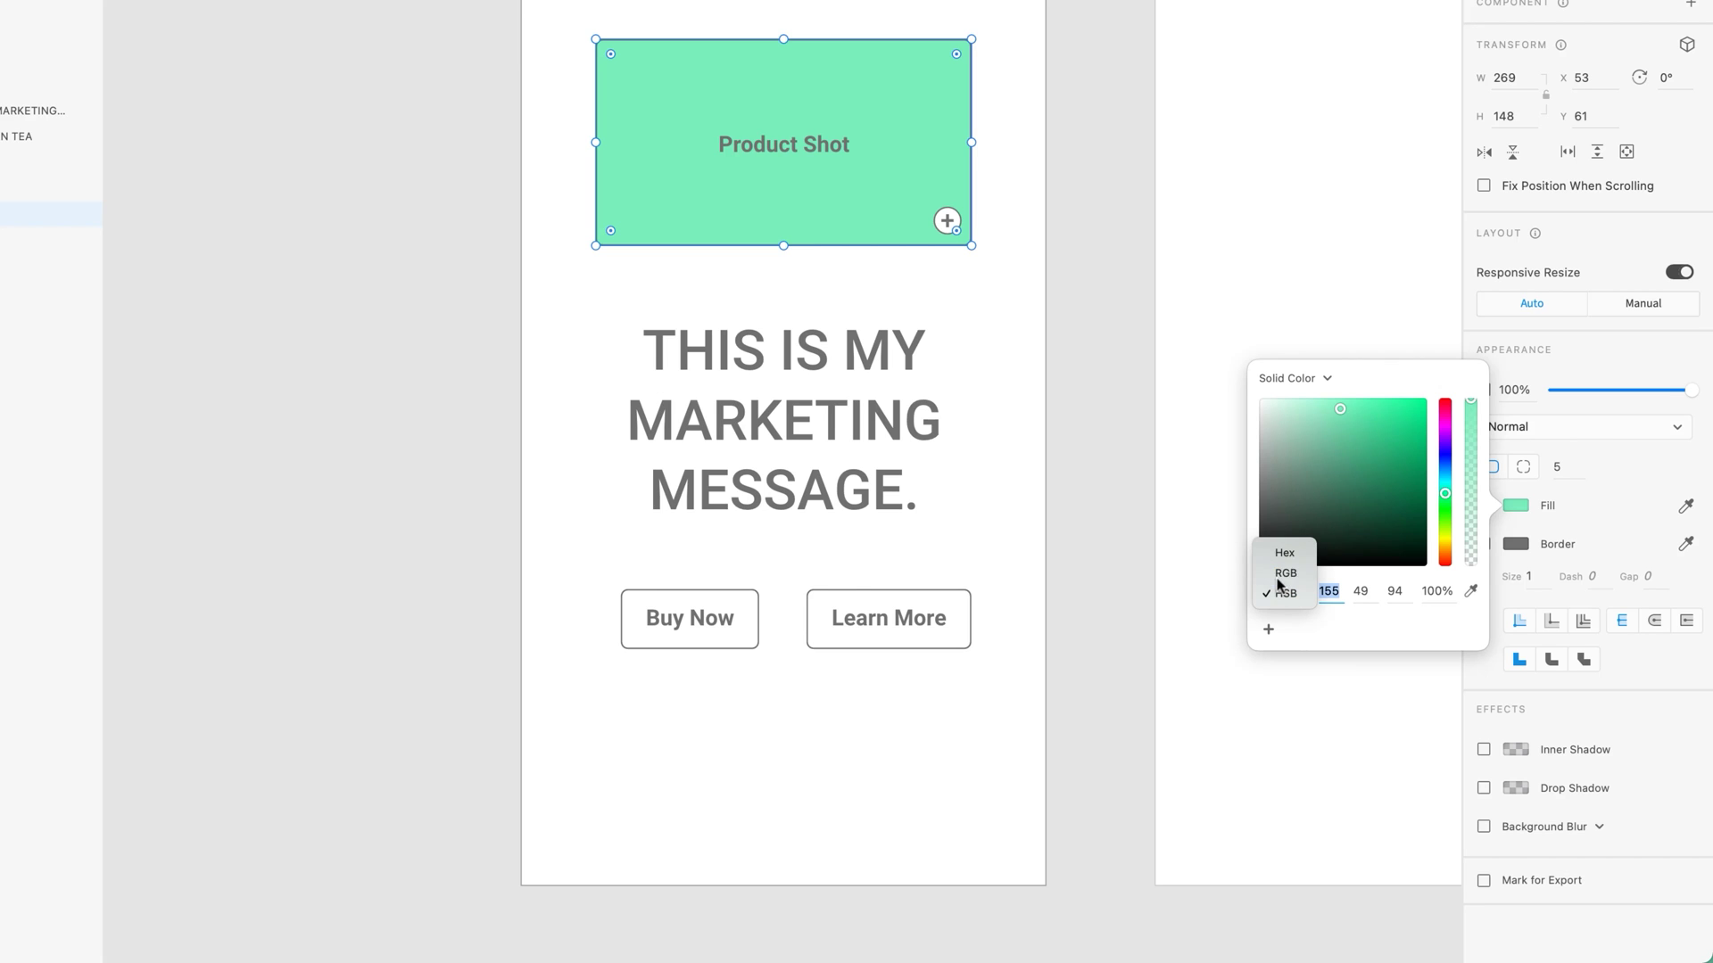
{"action": "left_click", "coordinate": [1279, 574]}
{"action": "left_click", "coordinate": [1290, 594]}
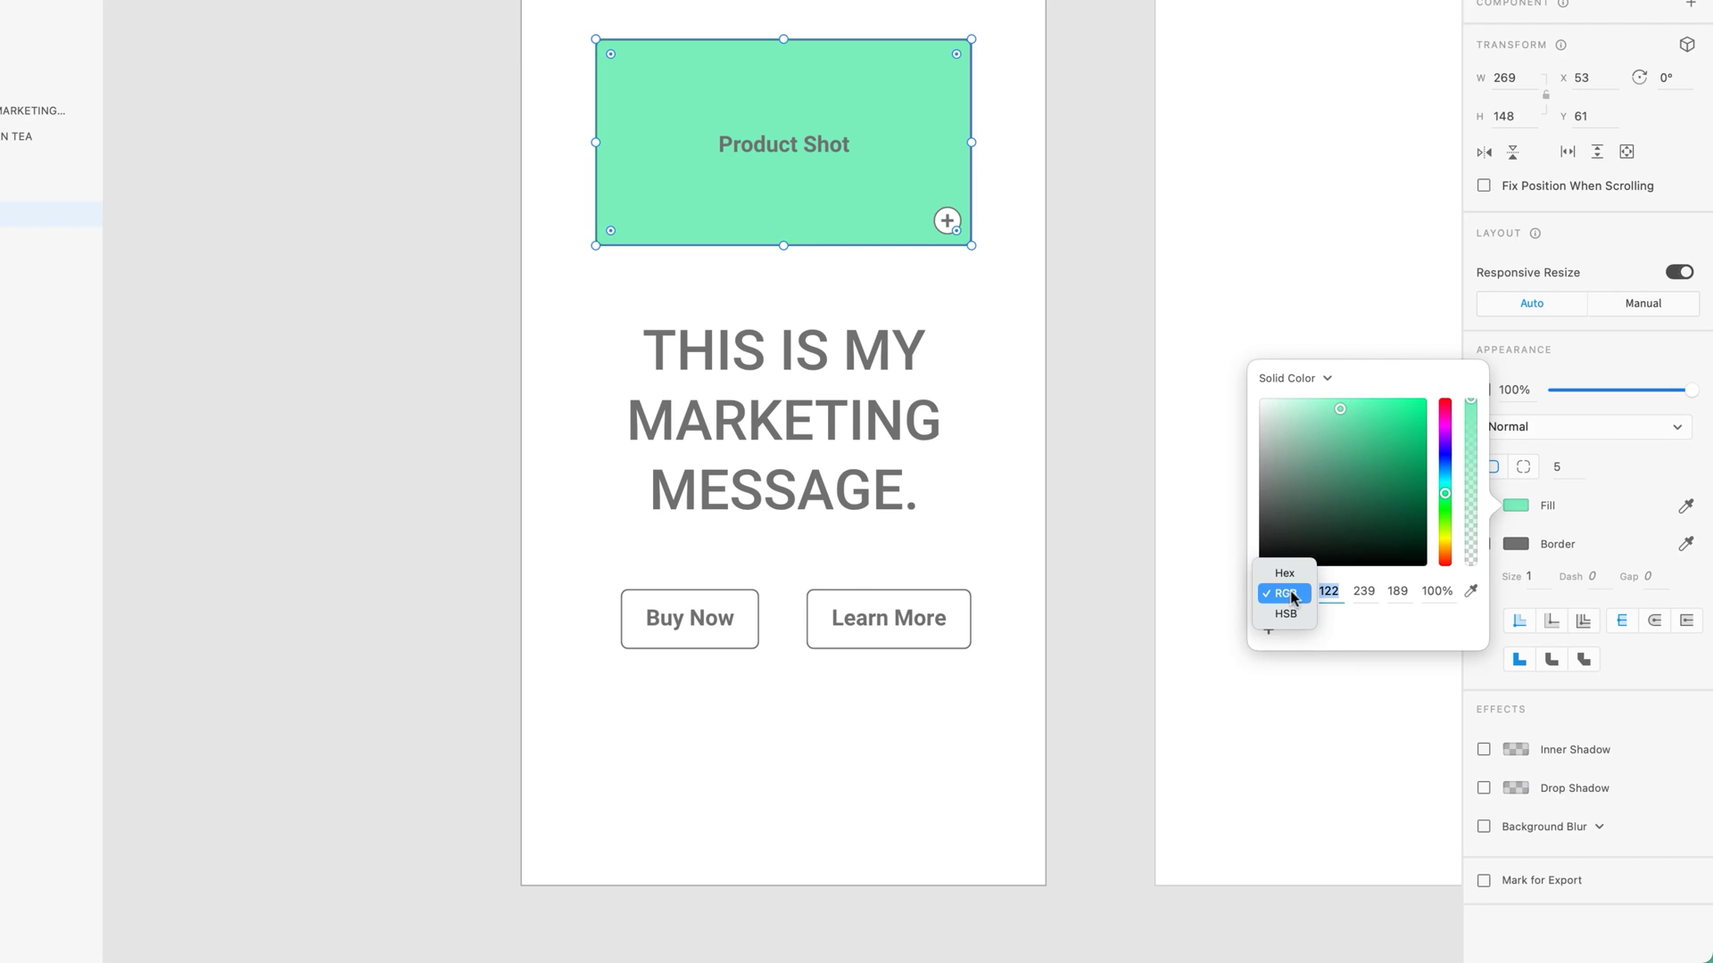
{"action": "left_click", "coordinate": [1287, 614]}
{"action": "left_click", "coordinate": [1291, 594]}
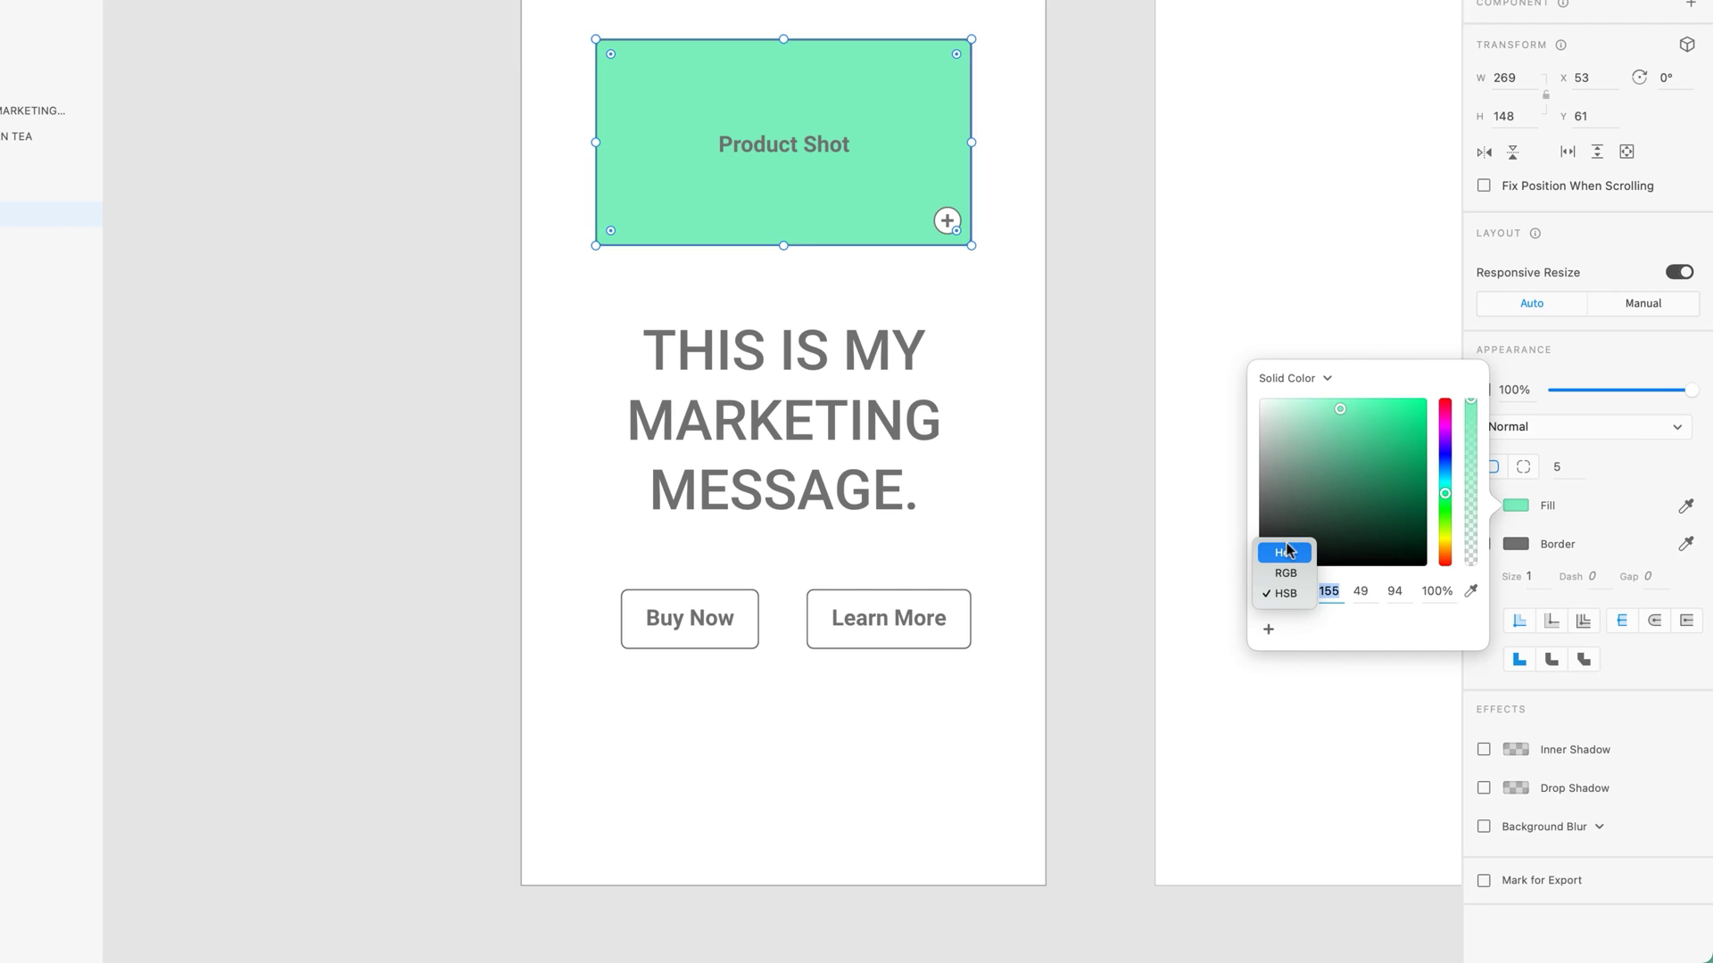
{"action": "left_click", "coordinate": [1284, 552]}
{"action": "left_click", "coordinate": [1358, 589]}
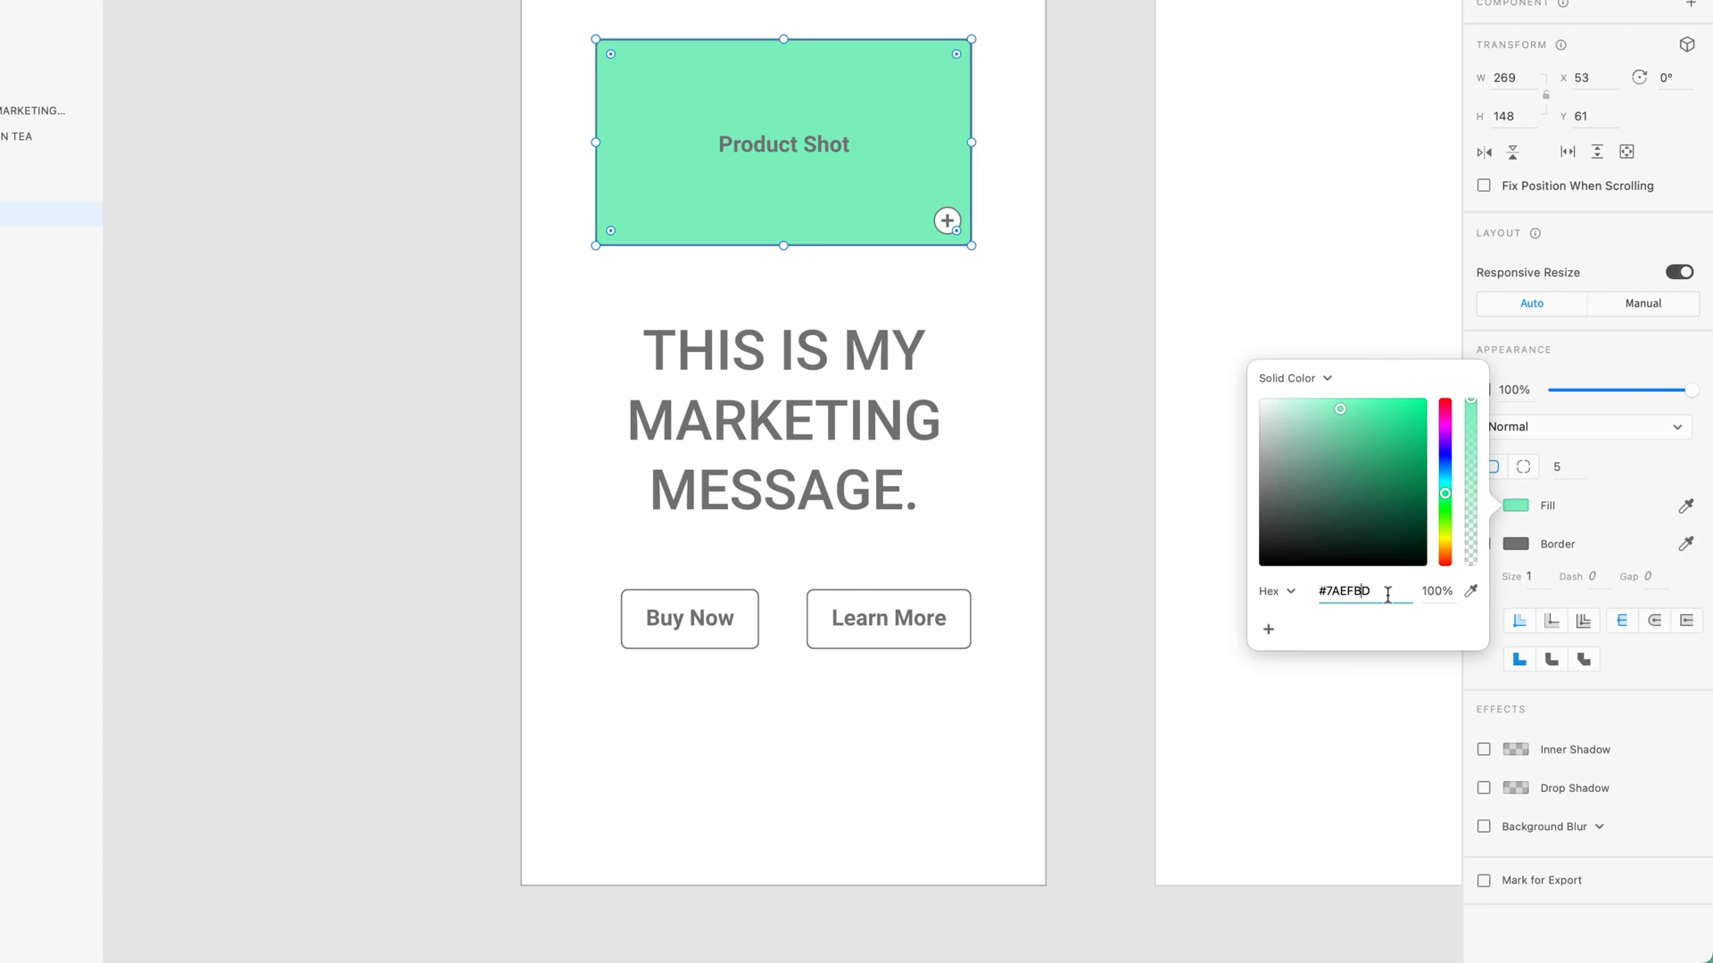
Step: Return the readout to HSB and save mint green 155/49/94 as a reusable swatch
{"action": "left_click", "coordinate": [1278, 591]}
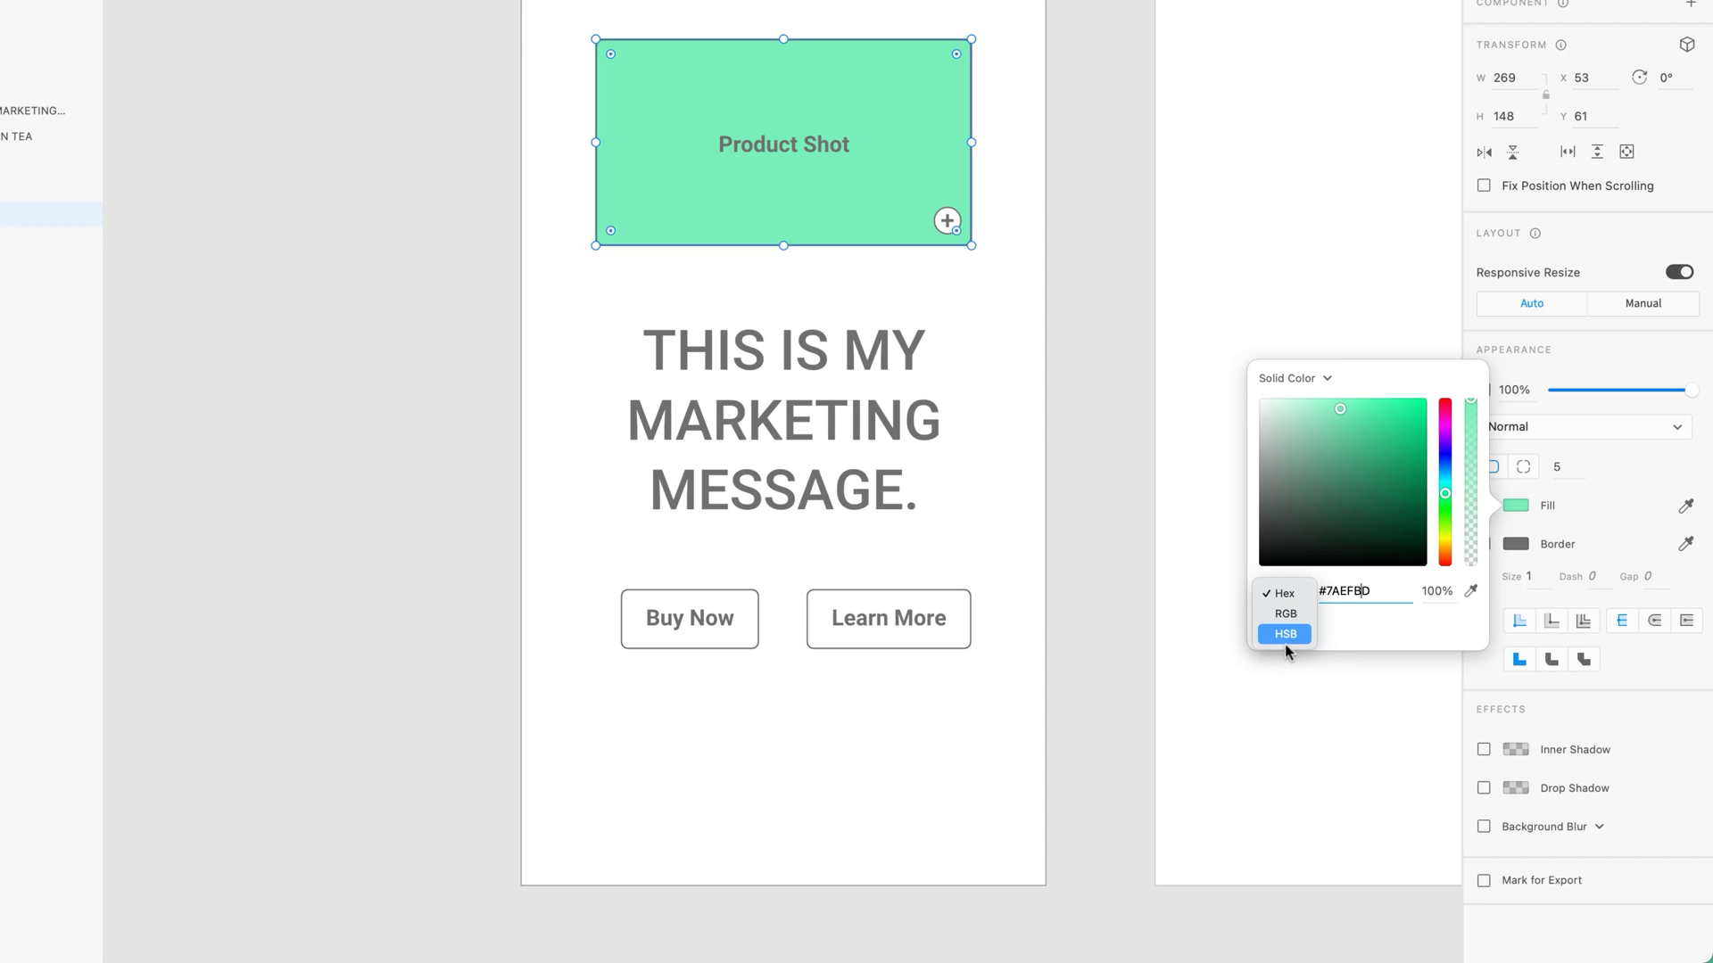
{"action": "left_click", "coordinate": [1285, 614]}
{"action": "left_click", "coordinate": [1262, 592]}
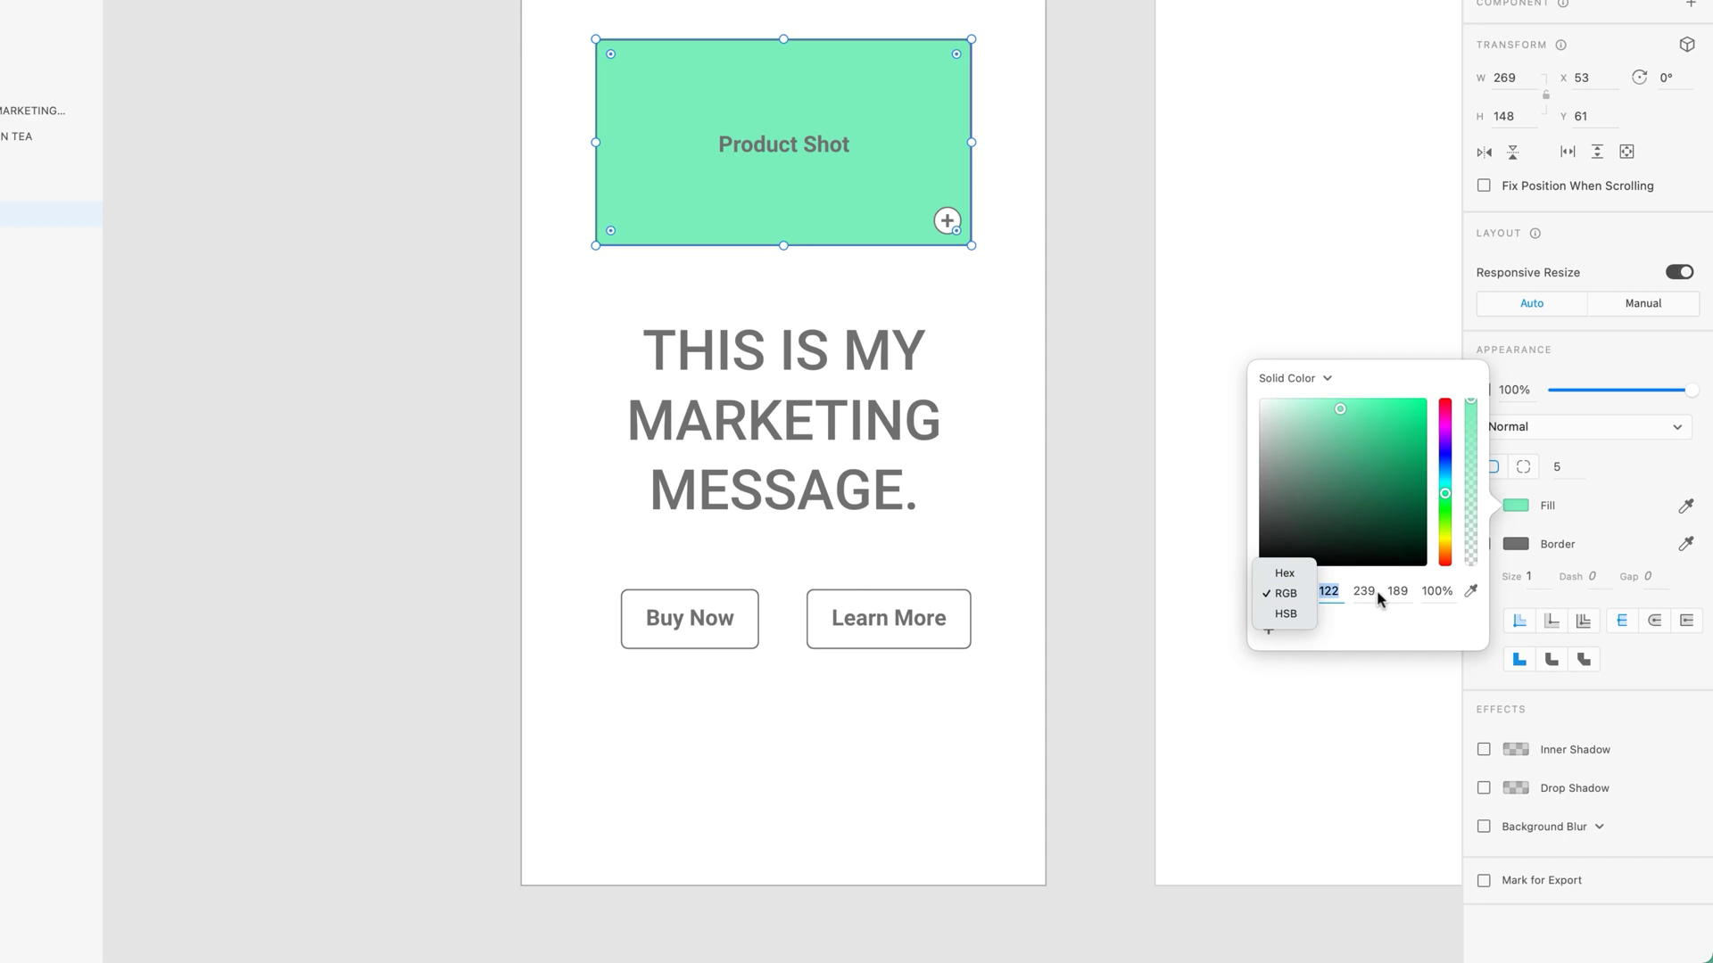
{"action": "left_click", "coordinate": [1286, 614]}
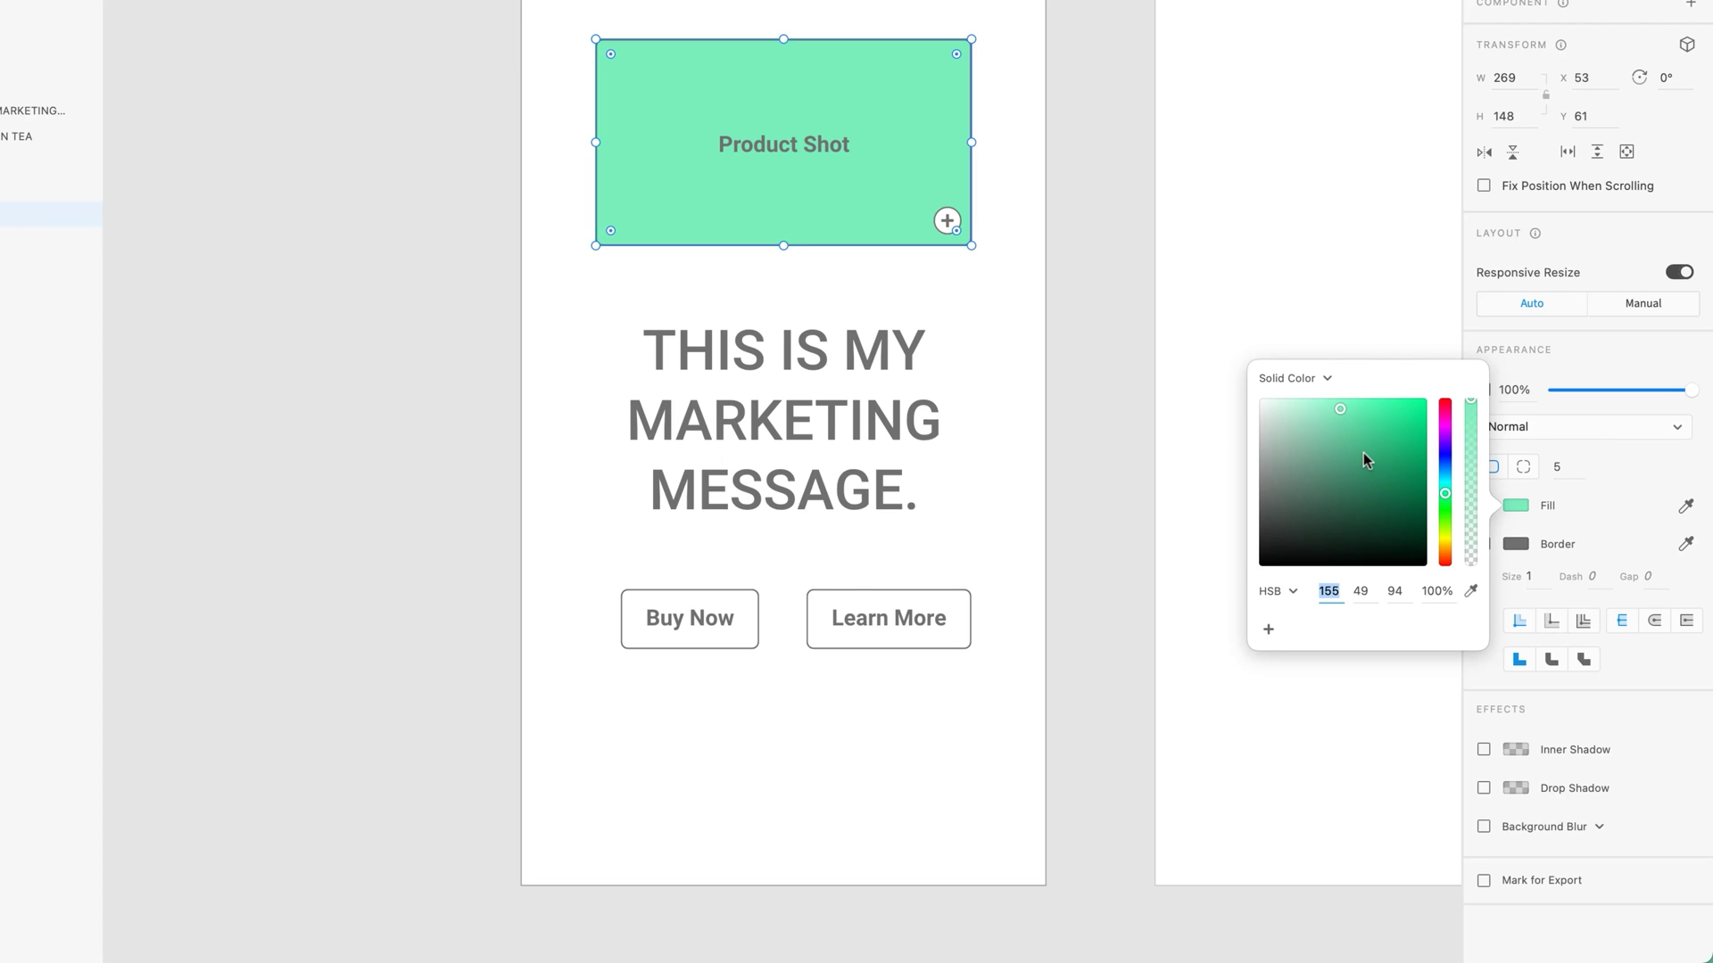
{"action": "left_click", "coordinate": [1269, 630]}
Step: Fill the Learn More button with the Product Shot's mint green using the eyedropper
{"action": "left_click", "coordinate": [963, 708]}
{"action": "left_click", "coordinate": [965, 643]}
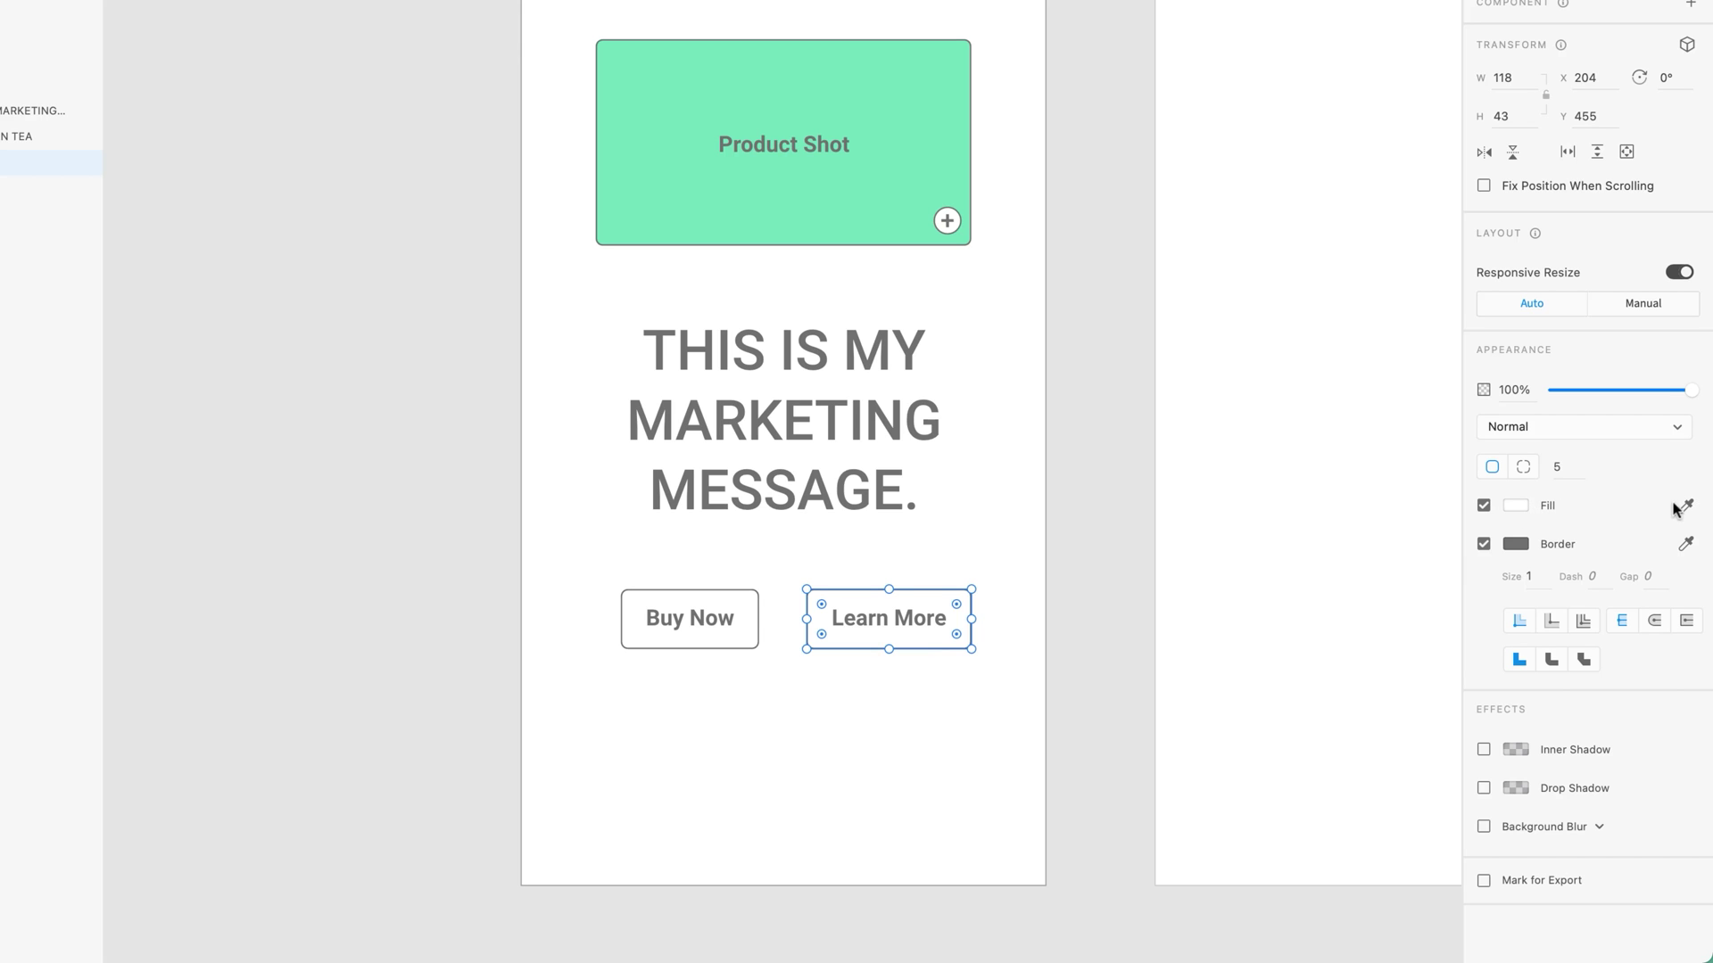
{"action": "left_click", "coordinate": [1520, 507]}
{"action": "left_click", "coordinate": [1470, 591]}
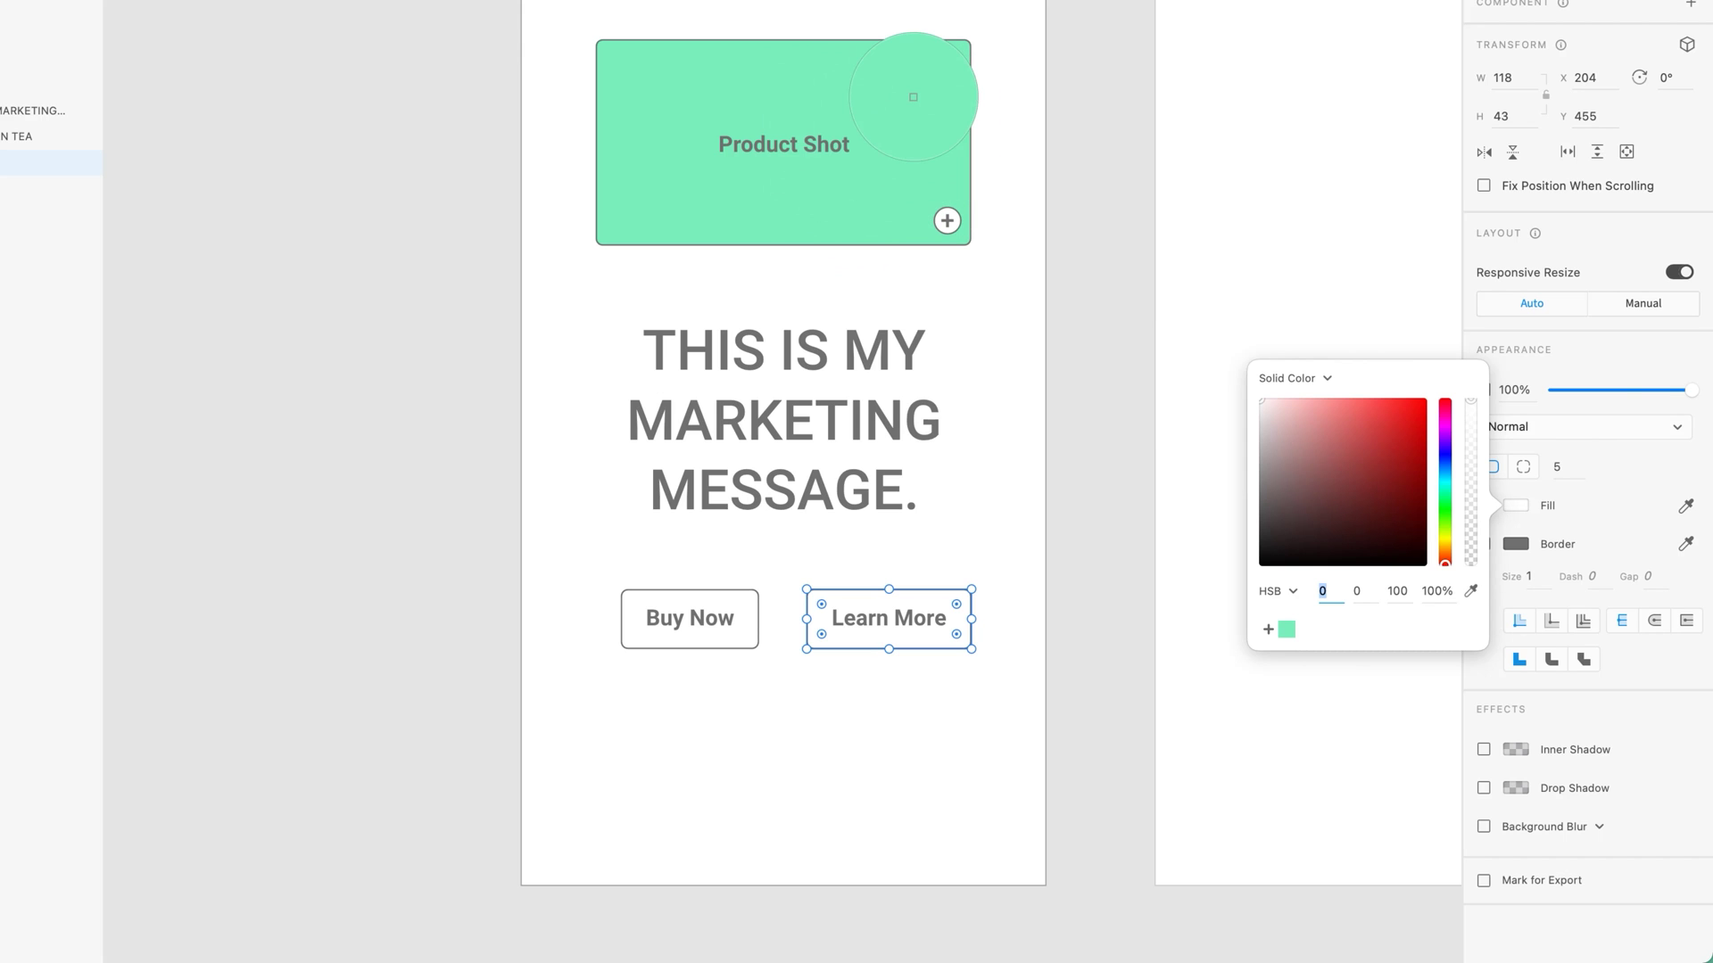
{"action": "left_click", "coordinate": [913, 96]}
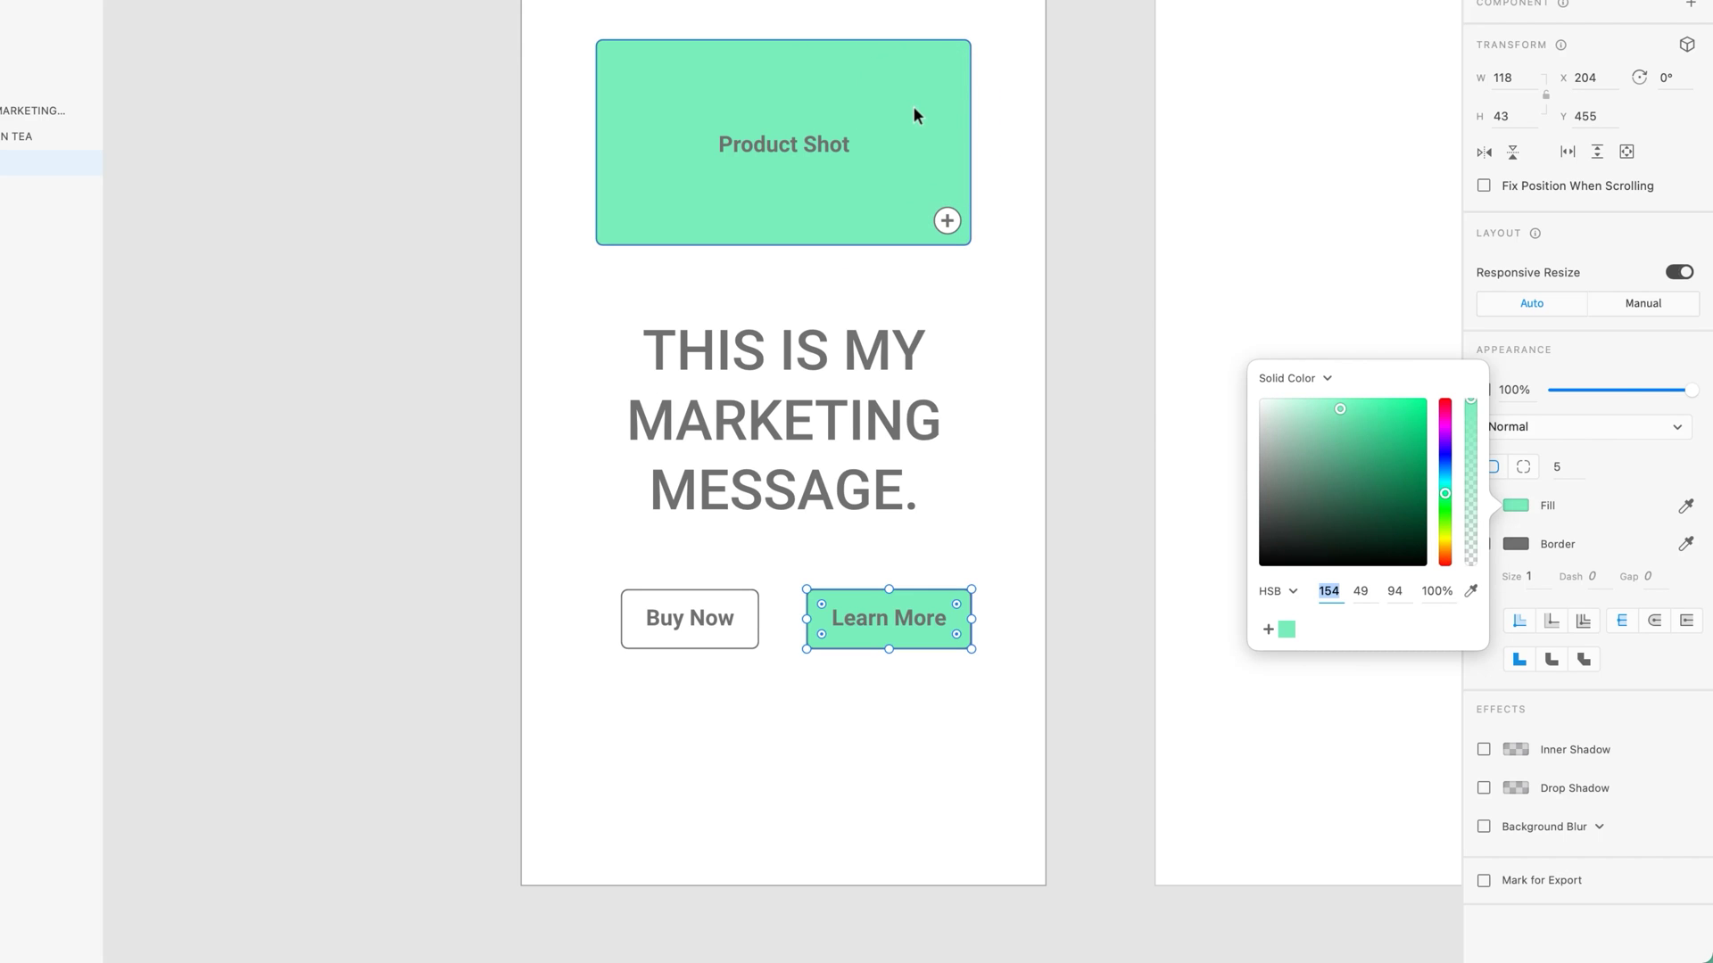
{"action": "left_click", "coordinate": [1518, 507]}
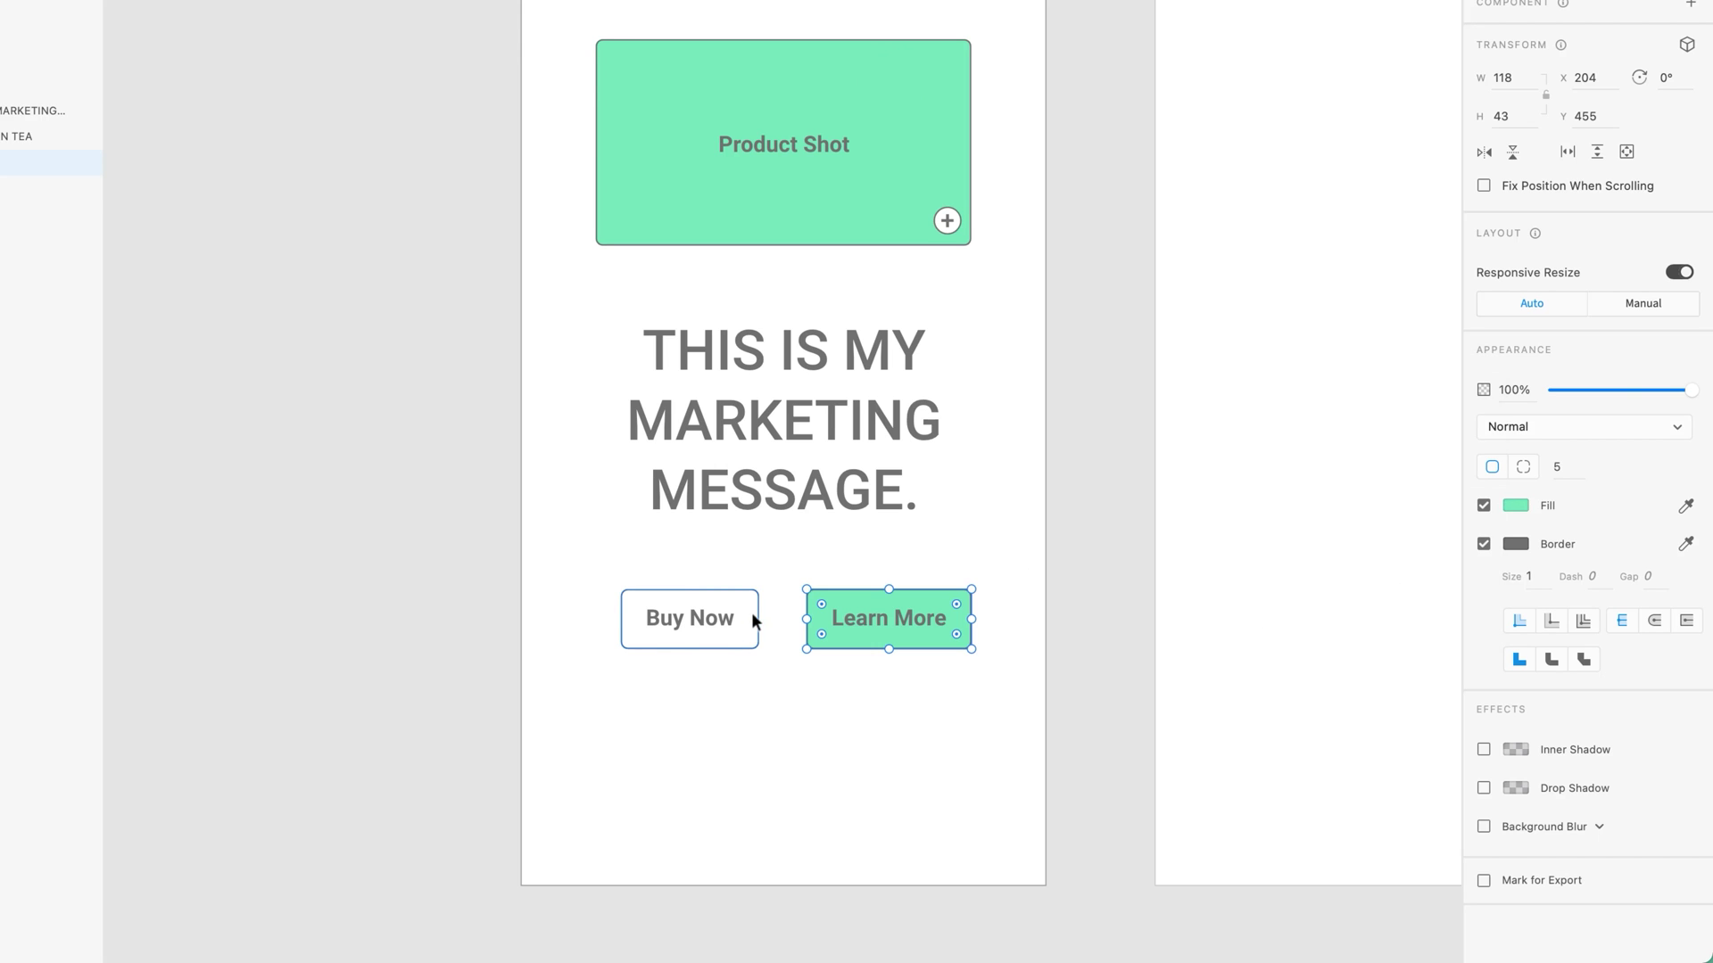
Step: Sample the Product Shot's mint green into the Buy Now button, redoing it after an undo
{"action": "left_click", "coordinate": [756, 623]}
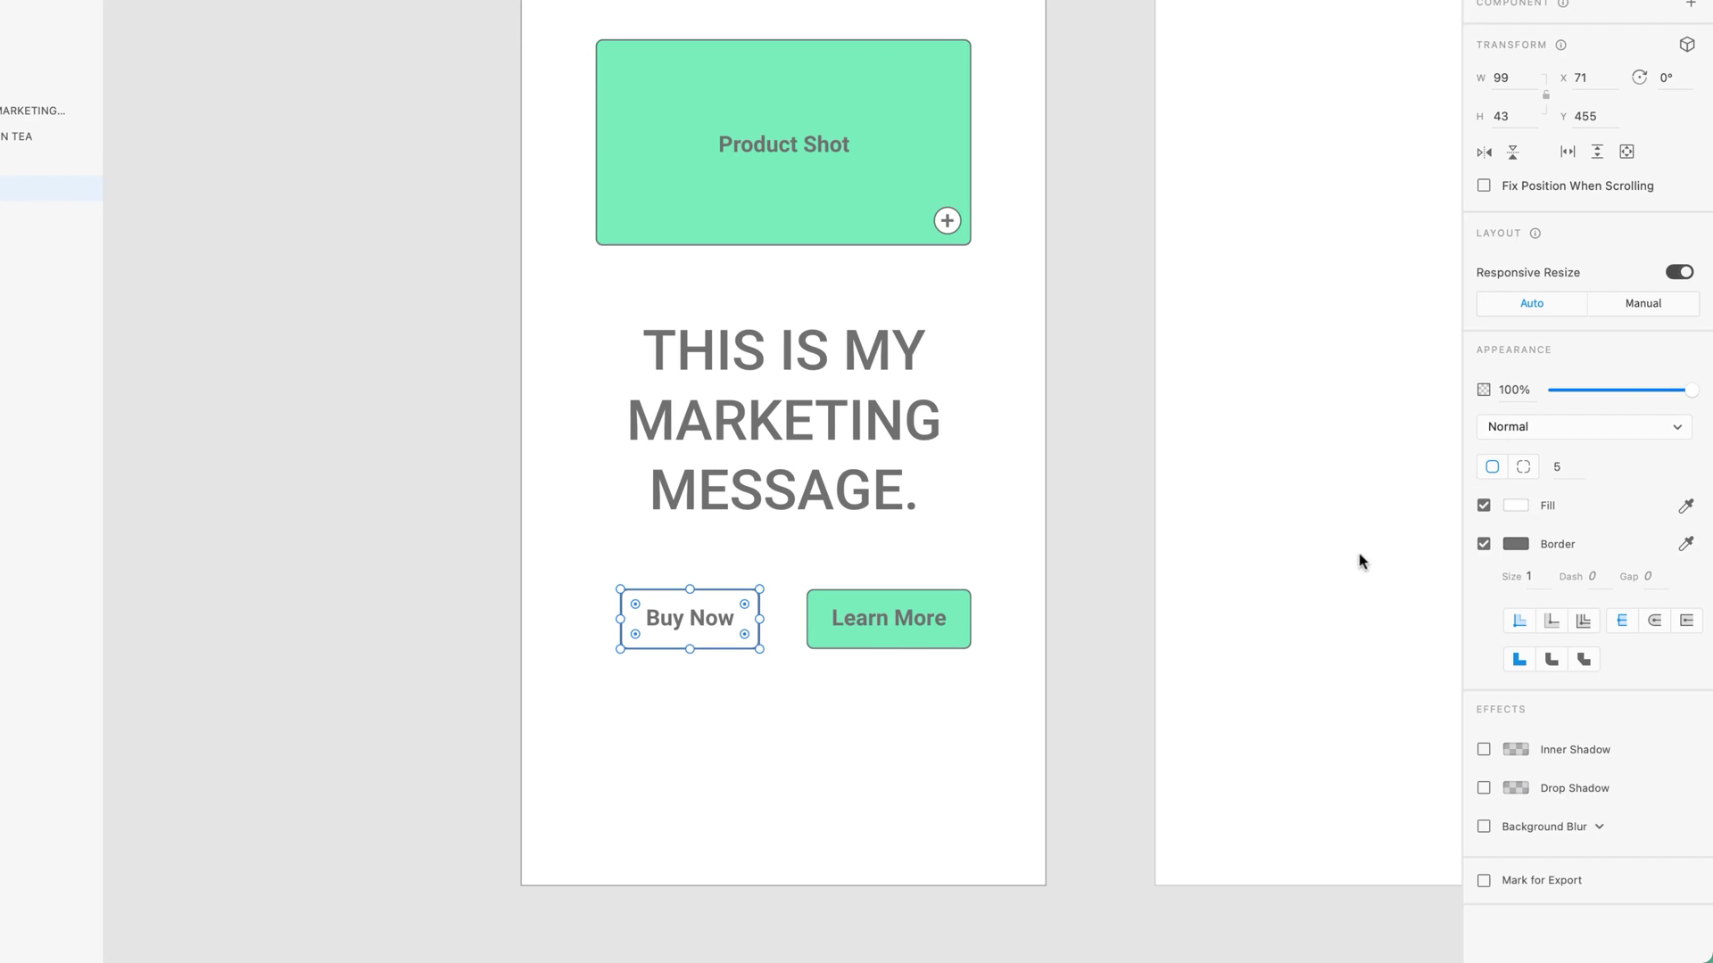
{"action": "left_click", "coordinate": [1685, 506]}
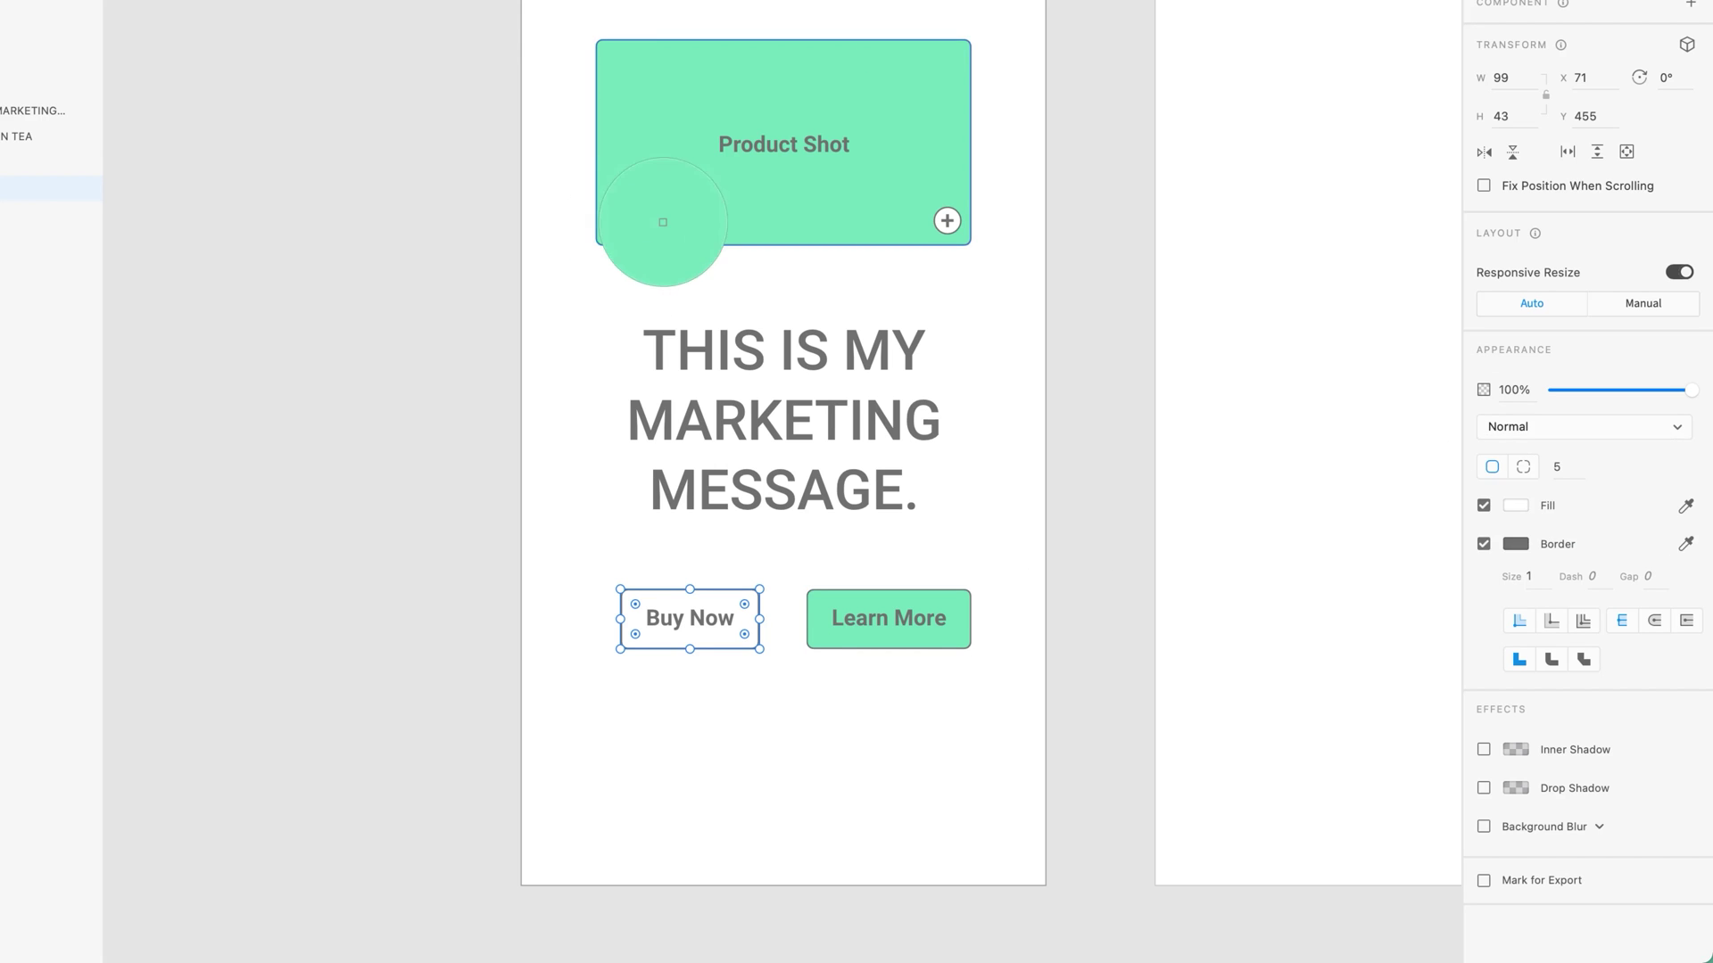
{"action": "left_click", "coordinate": [693, 237]}
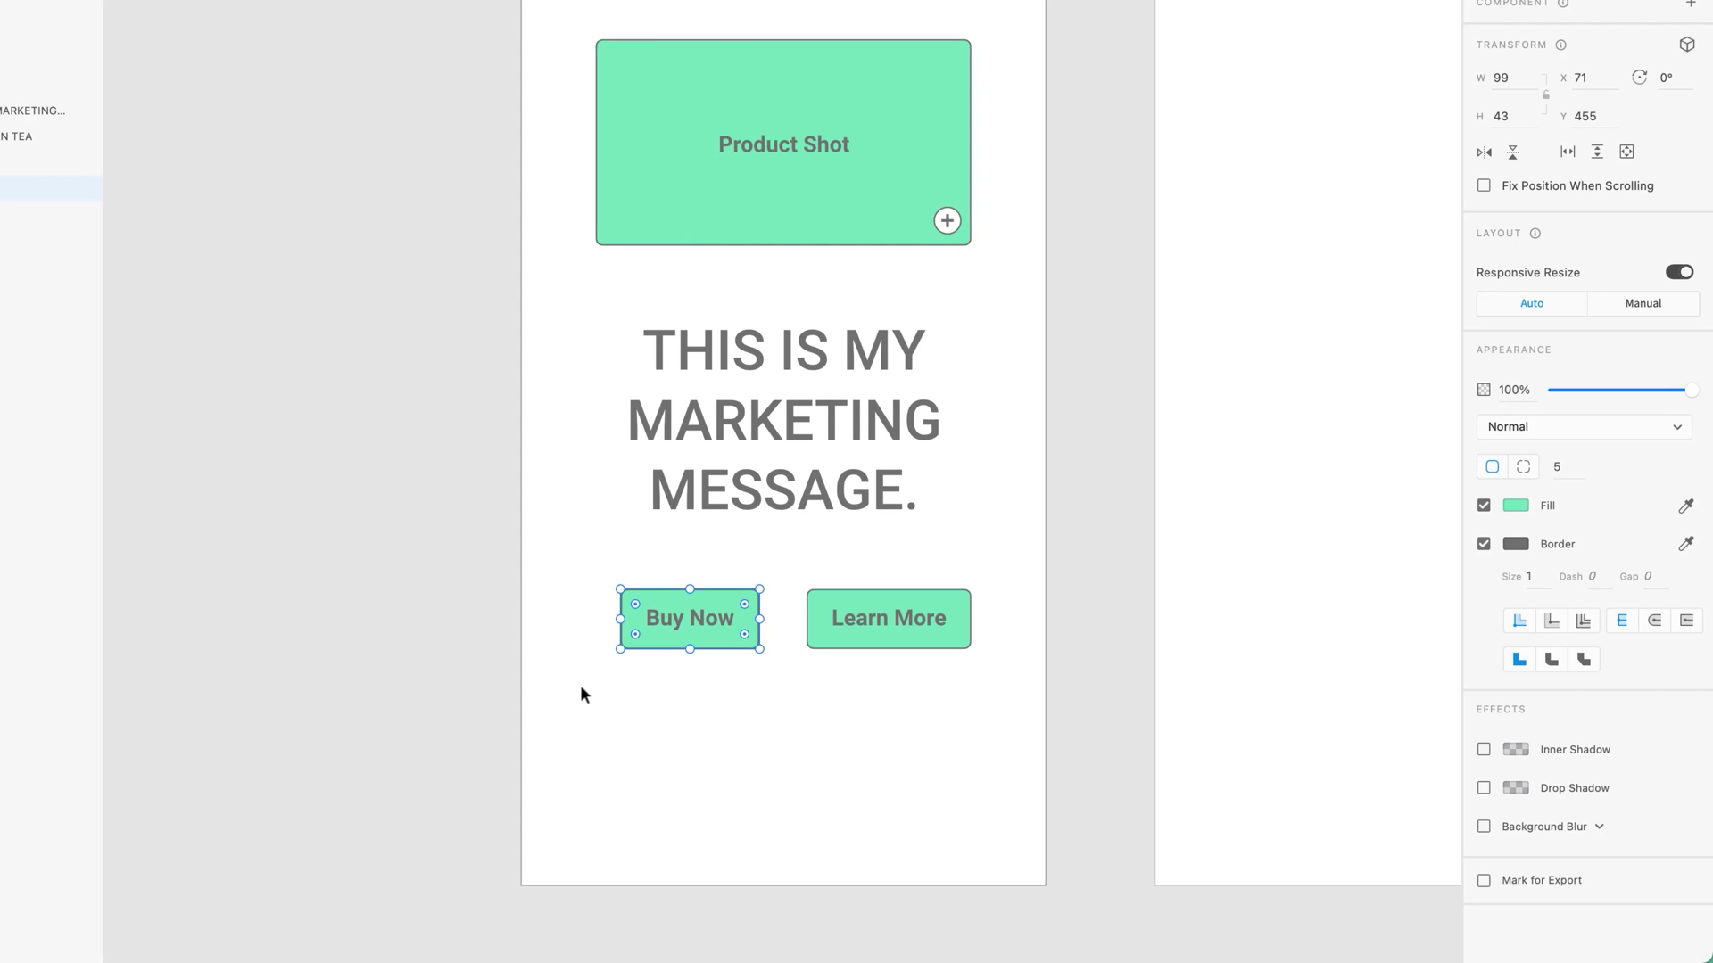
{"action": "key", "text": "super+z"}
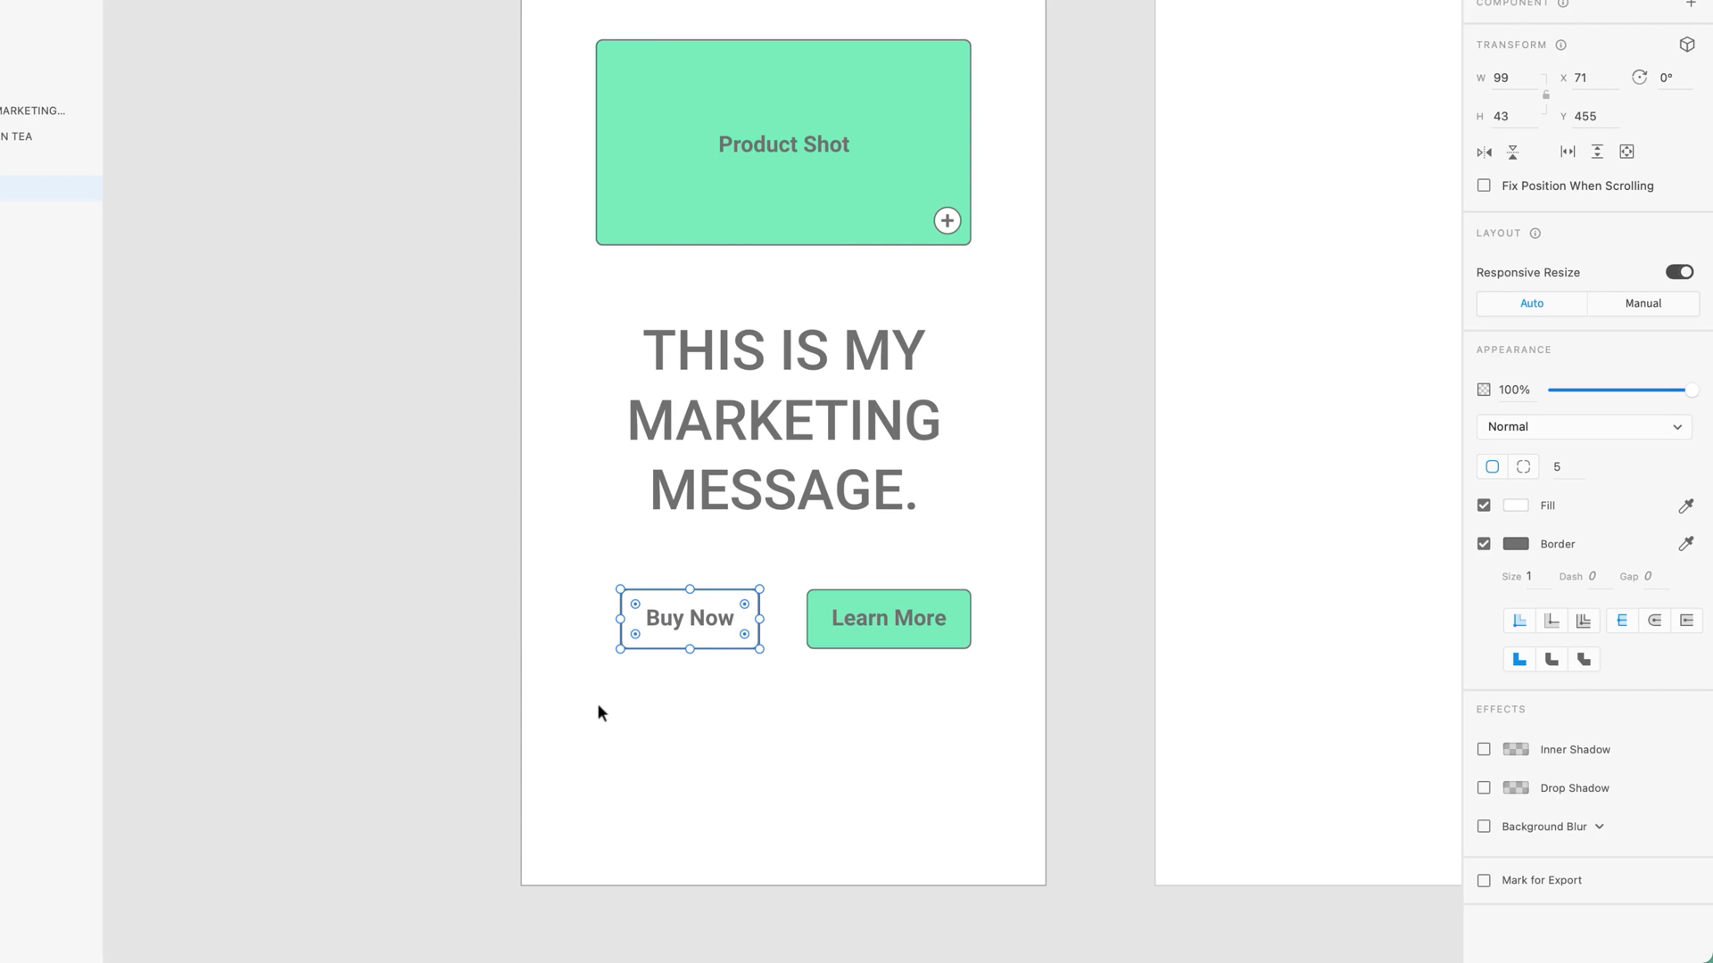
{"action": "left_click", "coordinate": [596, 730]}
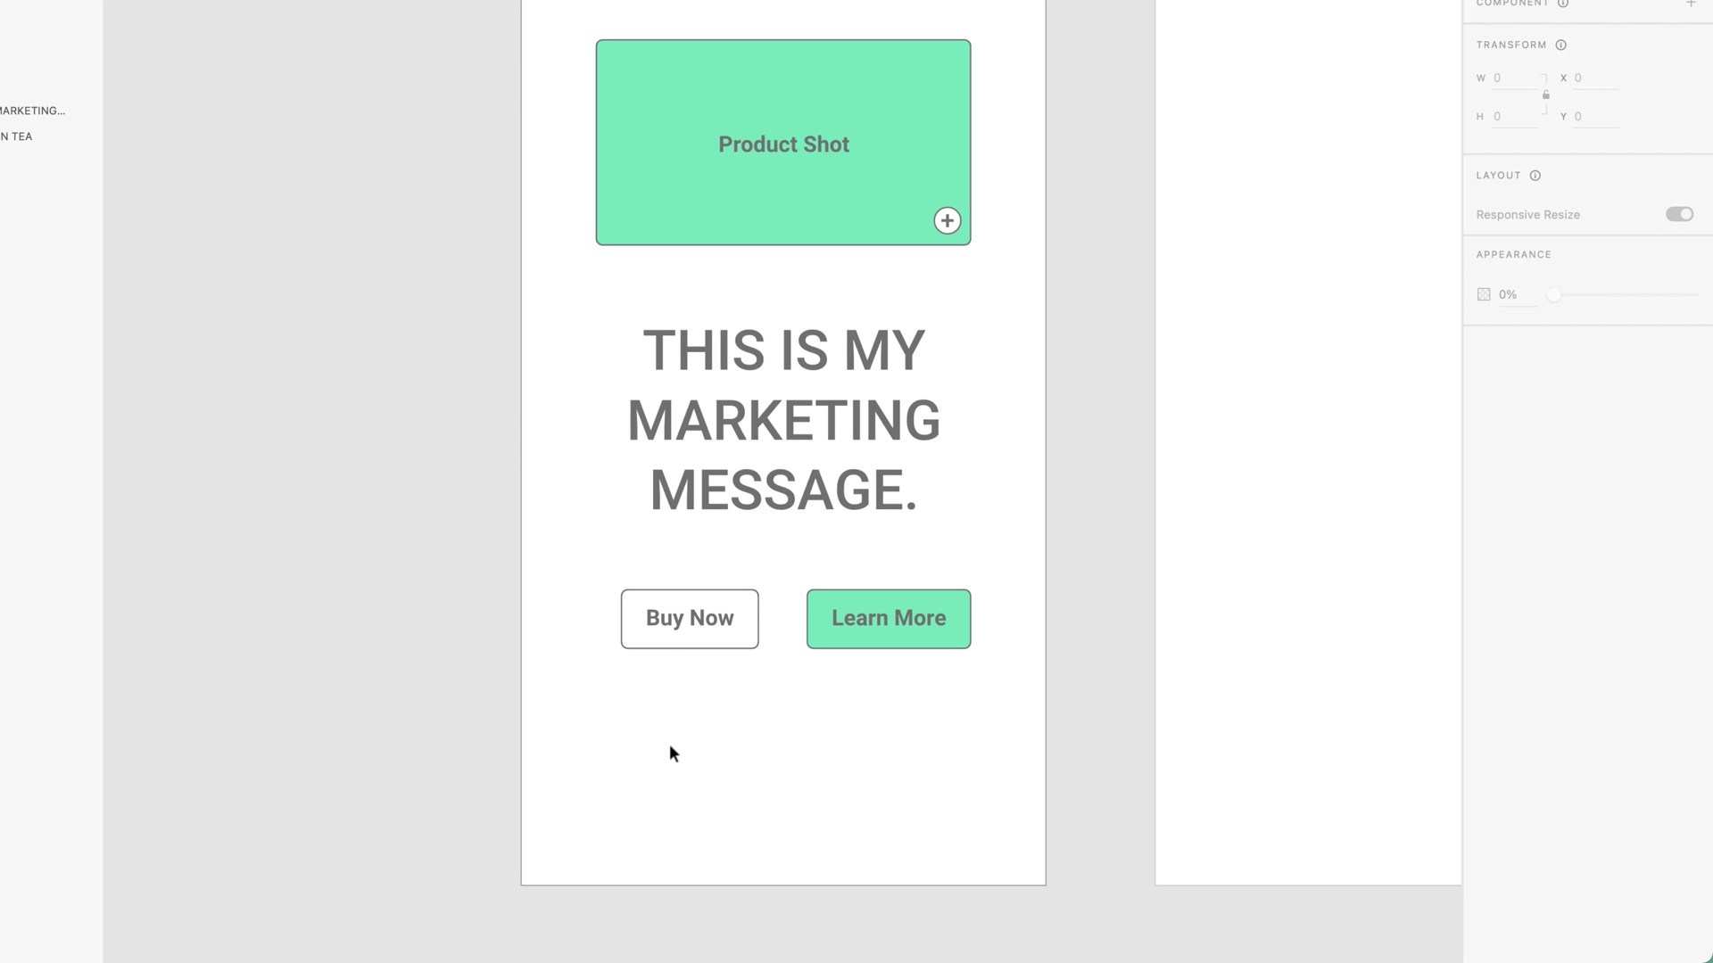
{"action": "left_click", "coordinate": [757, 640]}
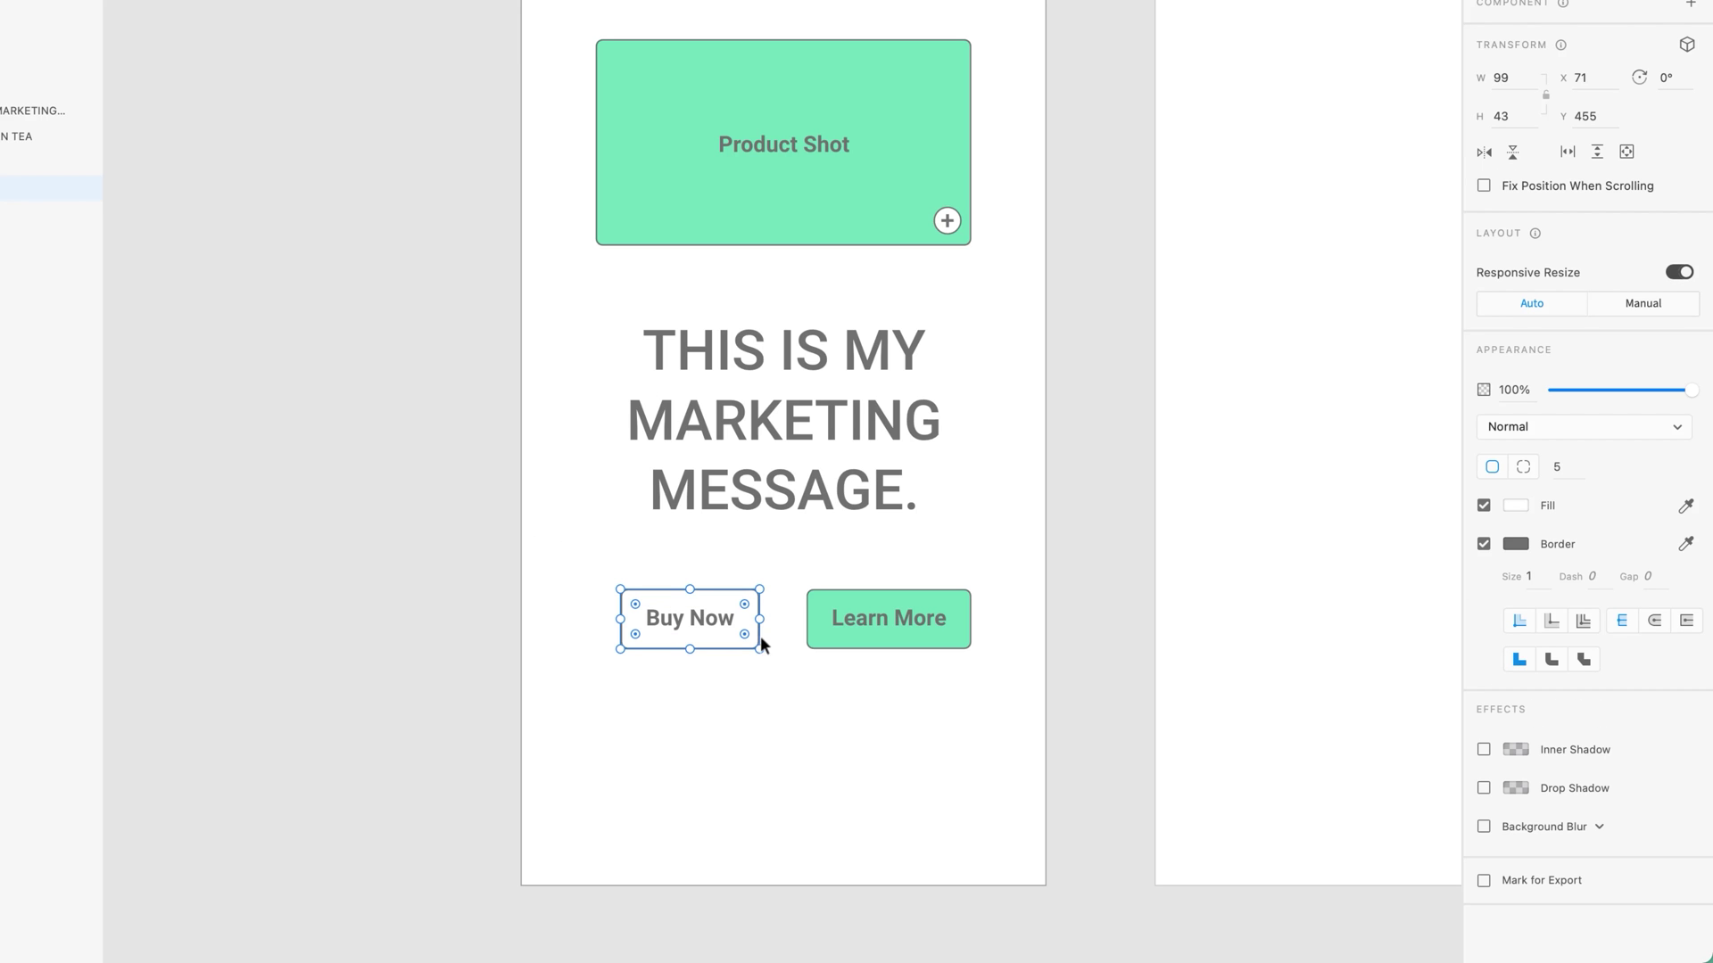
{"action": "key", "text": "i"}
{"action": "left_click", "coordinate": [866, 169]}
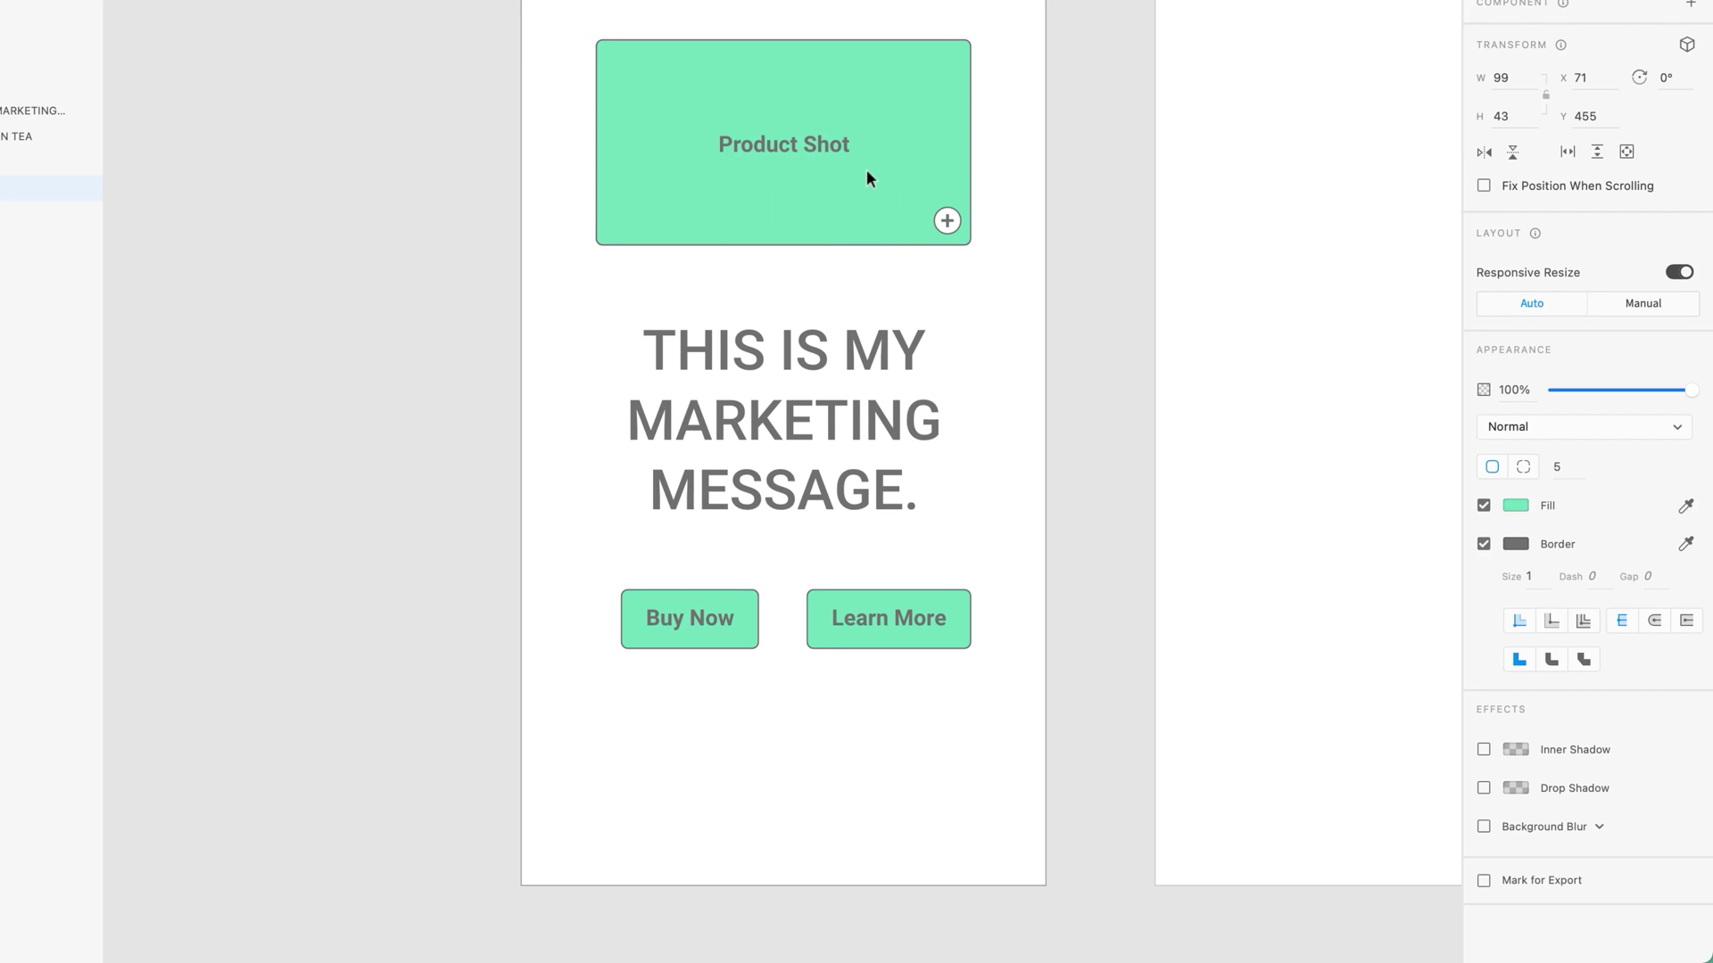
{"action": "left_click", "coordinate": [490, 550]}
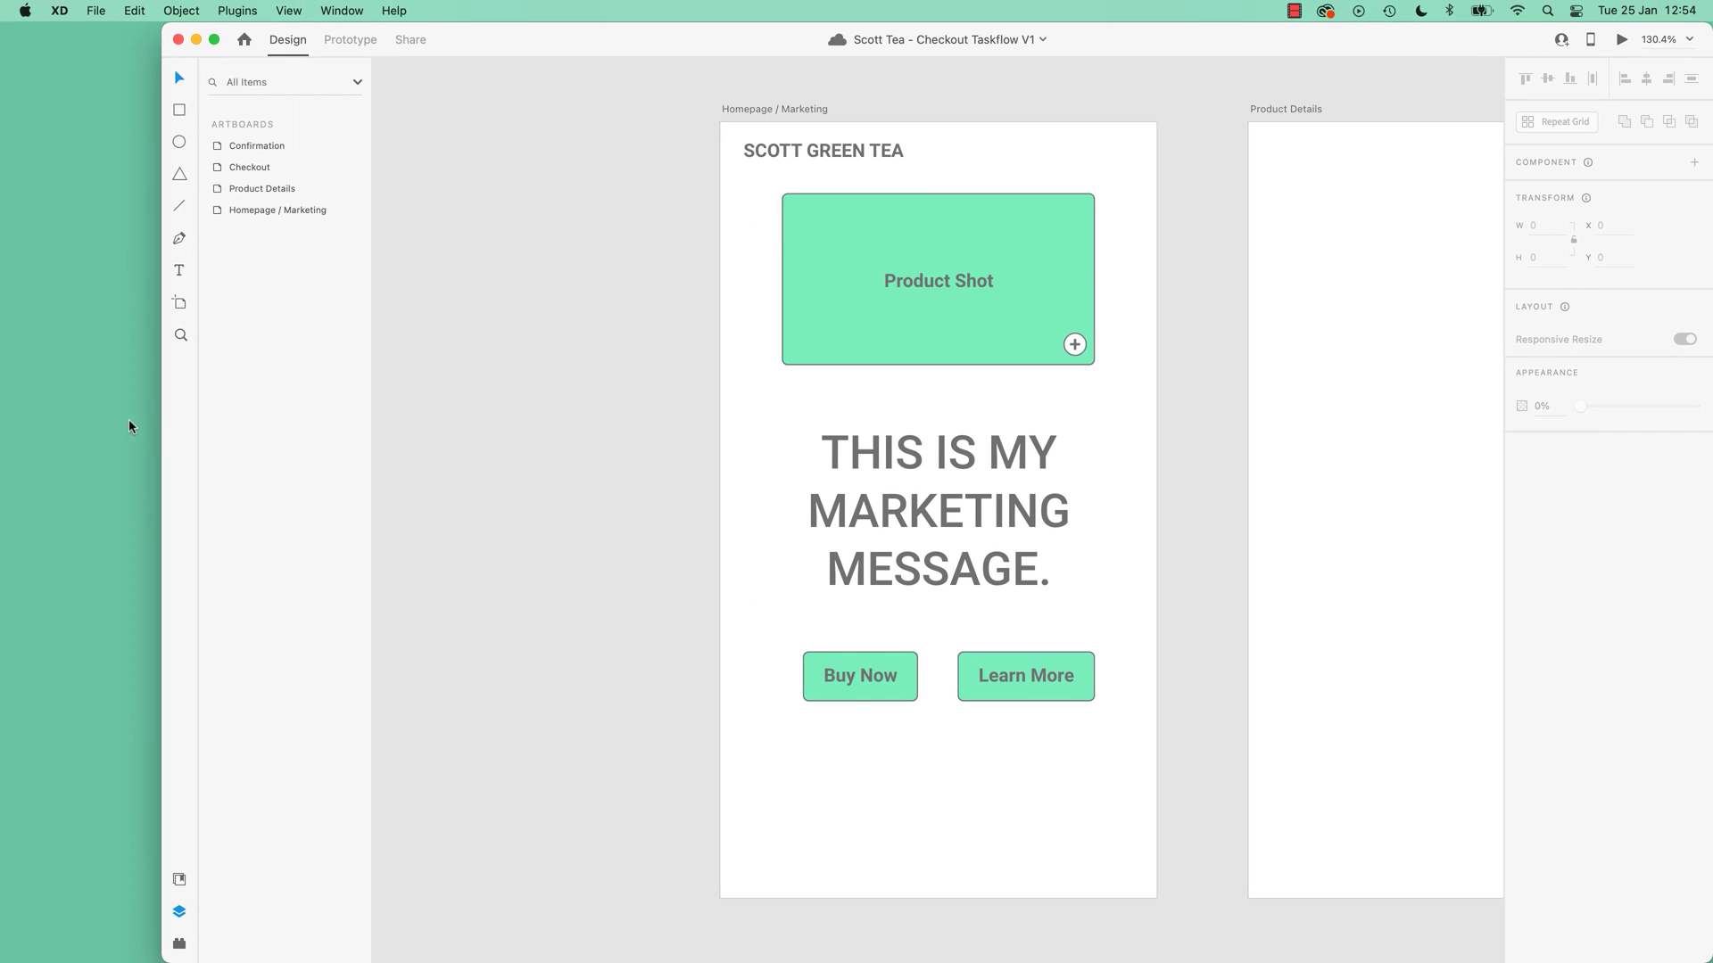
Step: Try a mint green, then transparent border on the Product Shot before removing the border
{"action": "left_click_drag", "start_coordinate": [162, 421], "coordinate": [2, 421]}
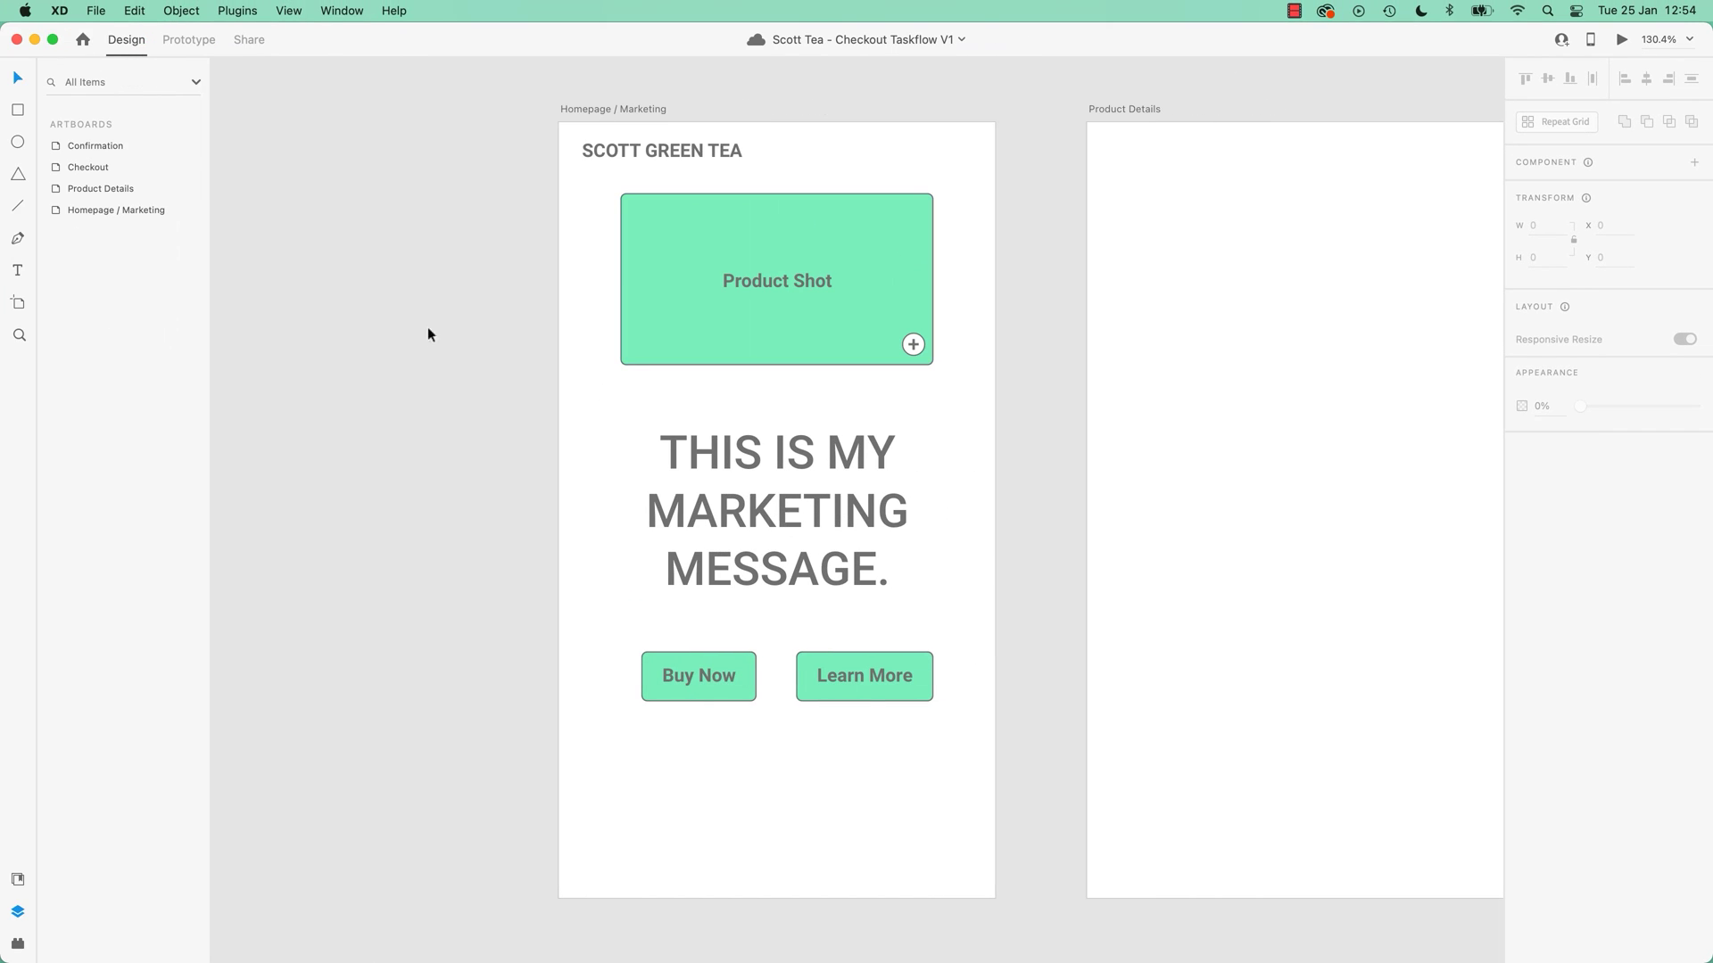
{"action": "left_click", "coordinate": [846, 344]}
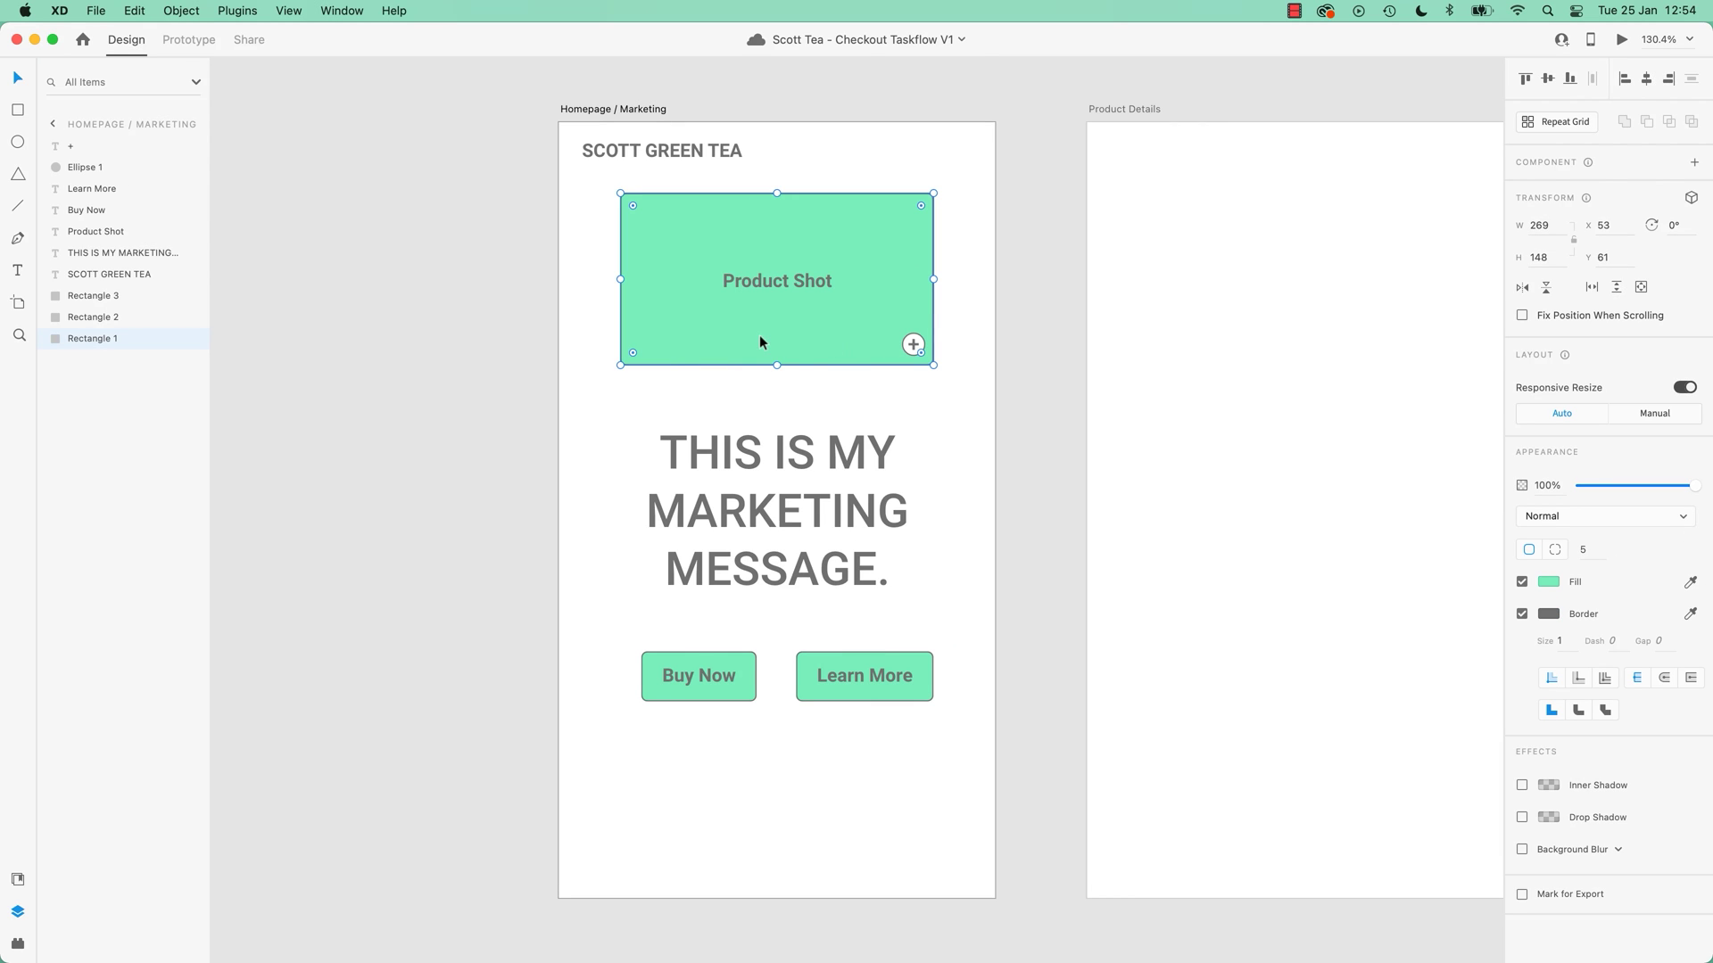
{"action": "left_click", "coordinate": [1549, 616]}
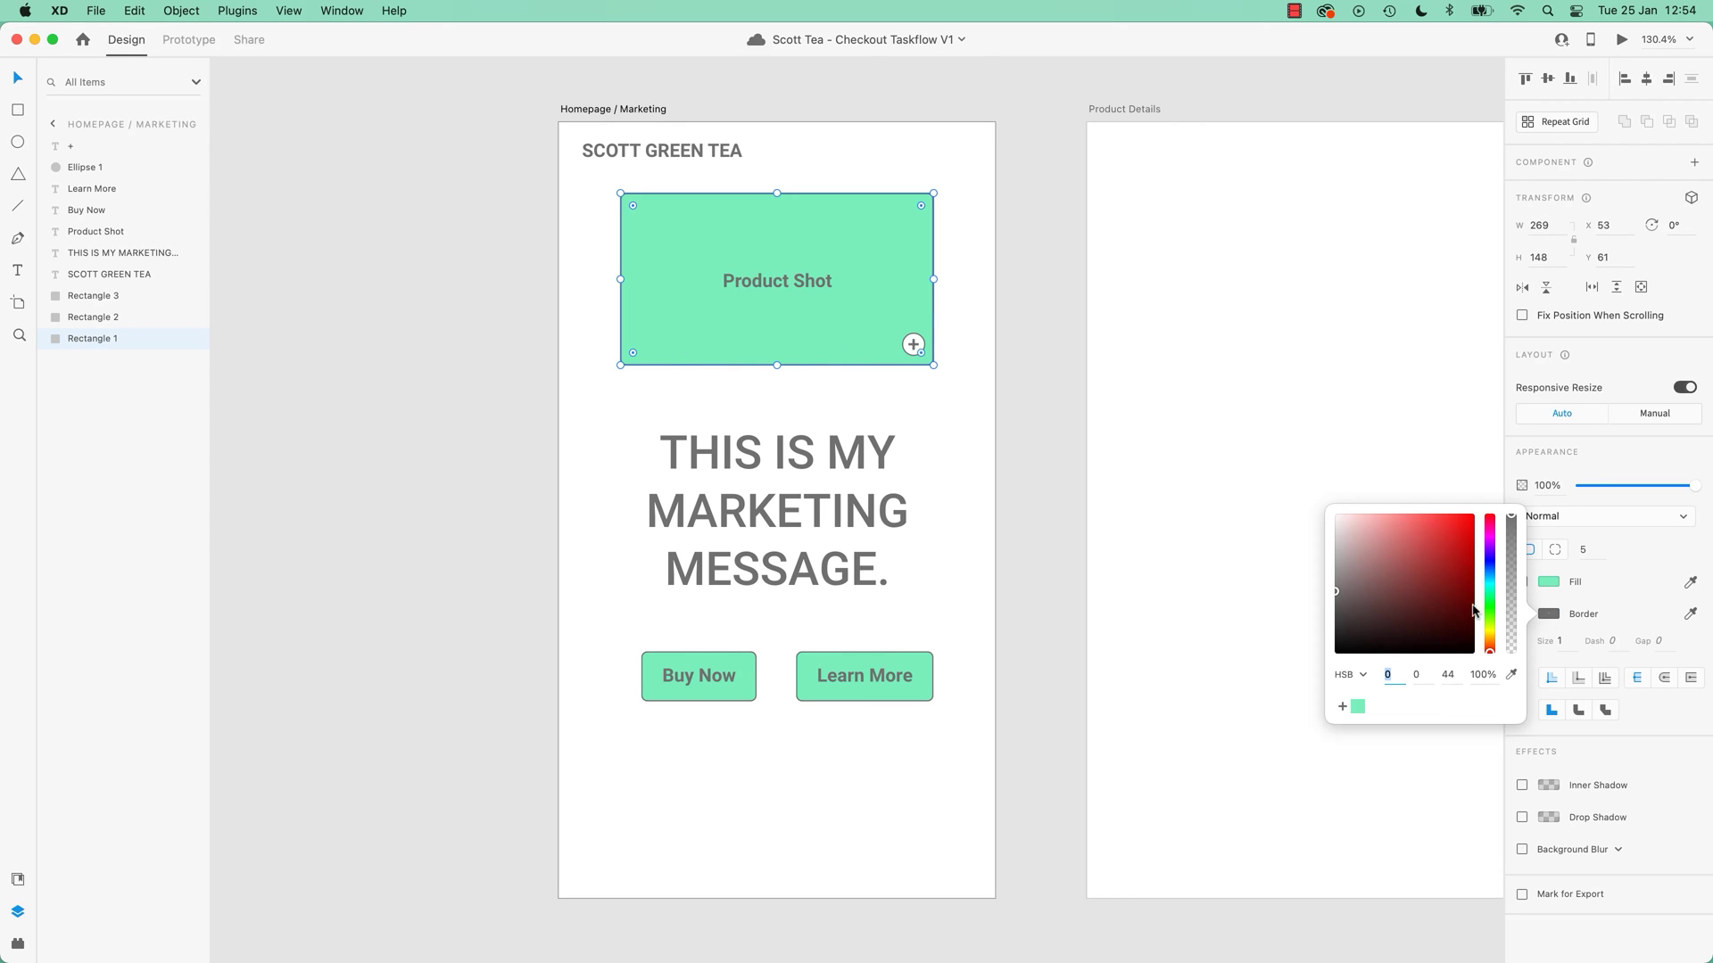
{"action": "left_click", "coordinate": [1358, 707]}
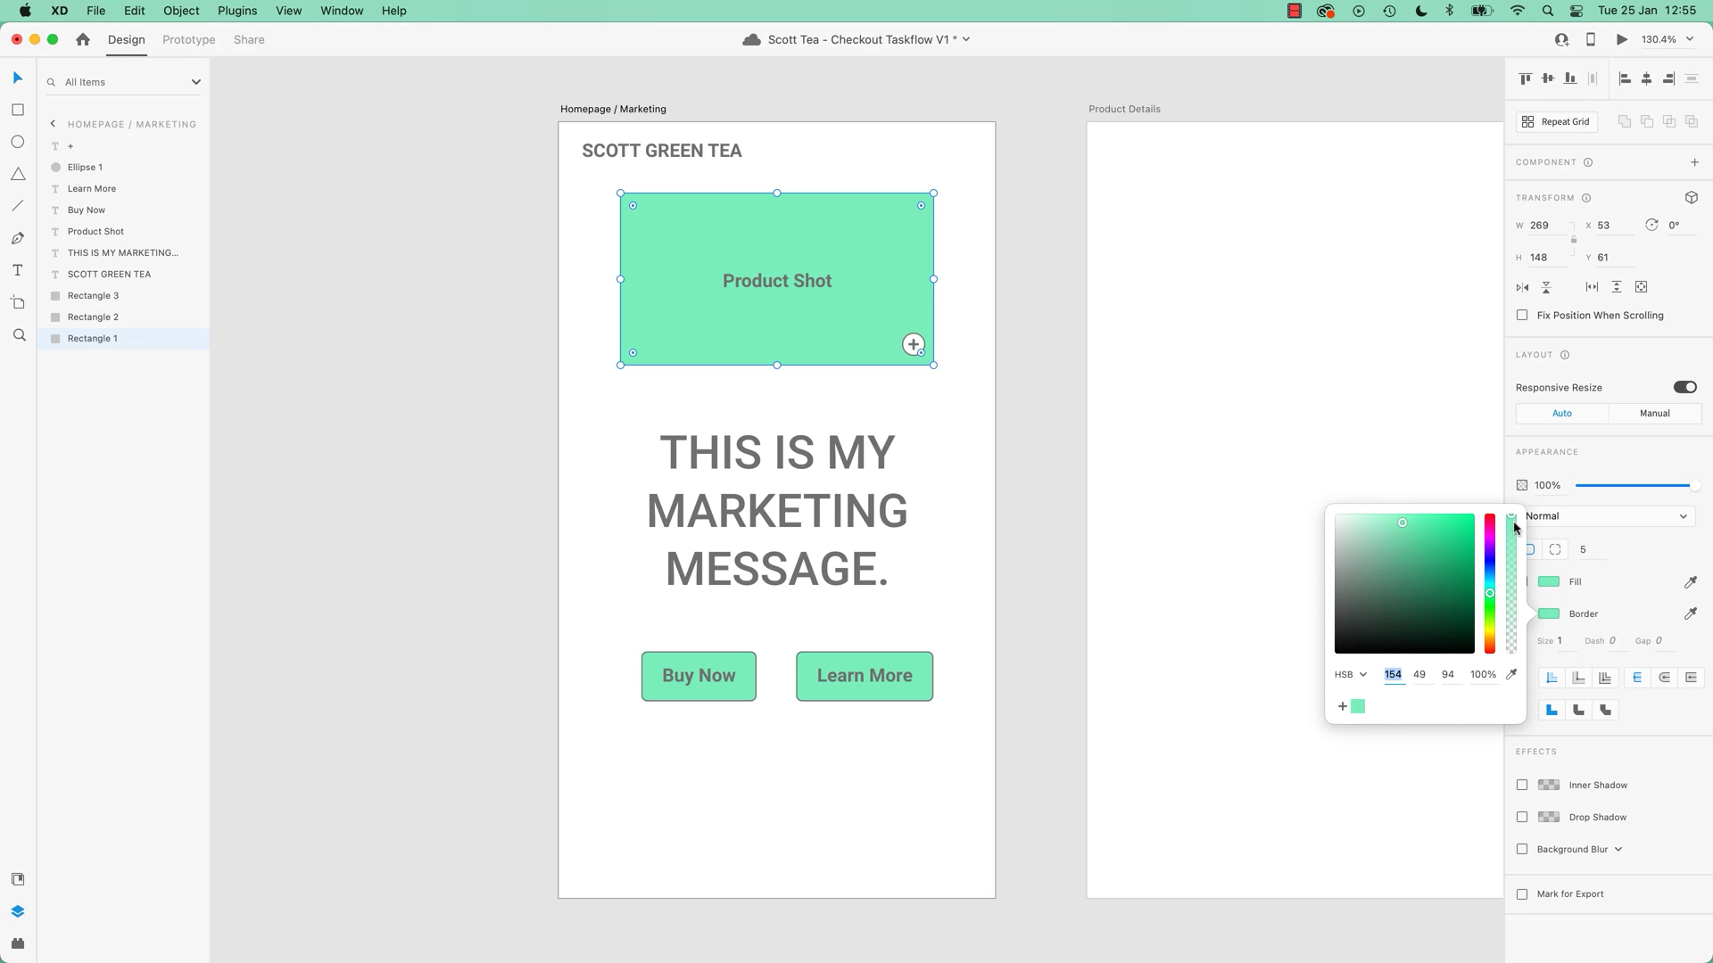
{"action": "left_click_drag", "start_coordinate": [1514, 526], "coordinate": [1518, 471]}
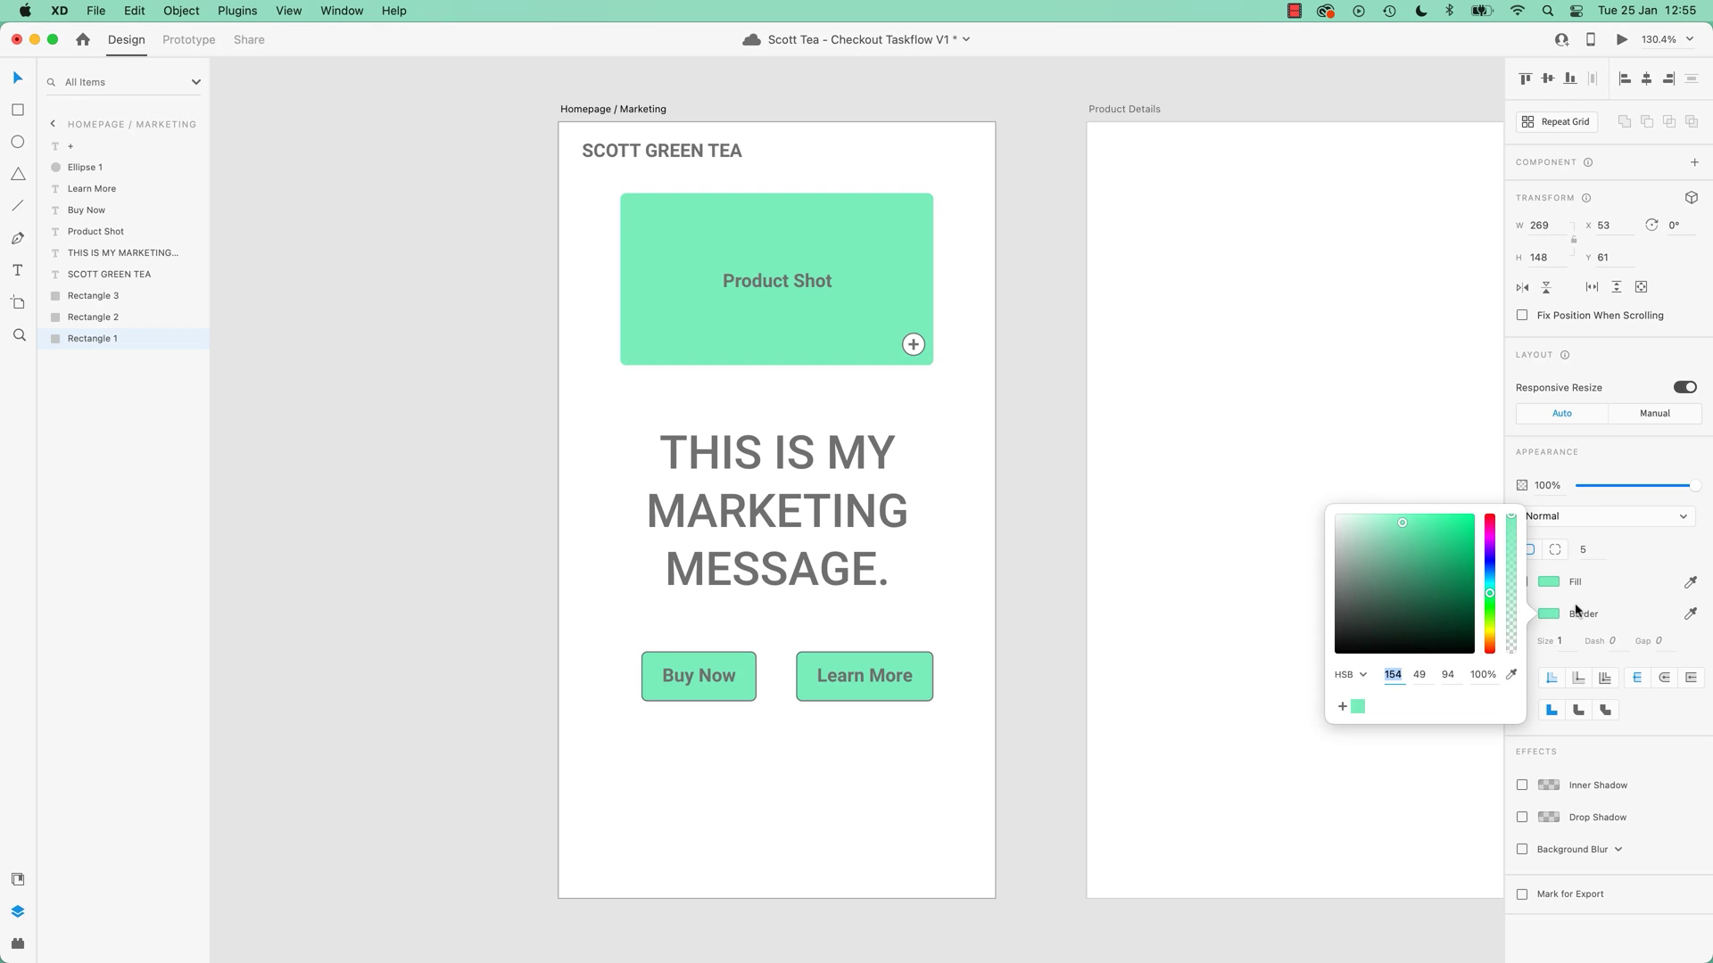
{"action": "left_click", "coordinate": [1583, 645]}
{"action": "left_click", "coordinate": [1569, 640]}
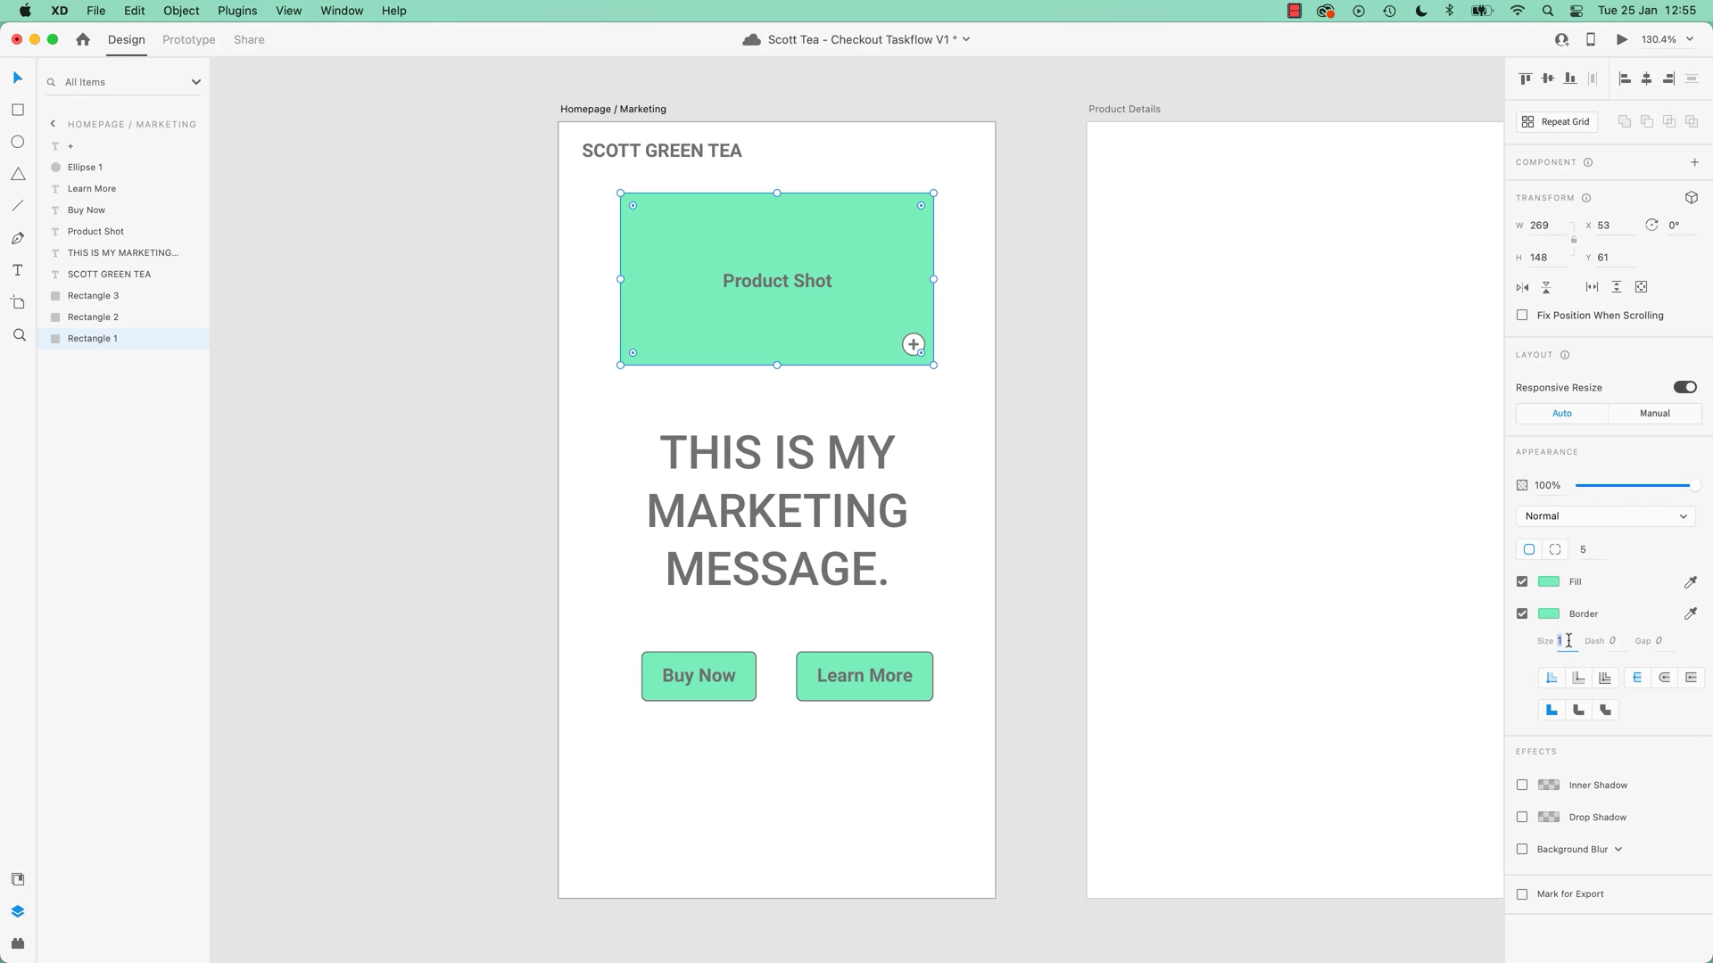
{"action": "left_click", "coordinate": [1522, 613]}
{"action": "left_click", "coordinate": [1018, 543]}
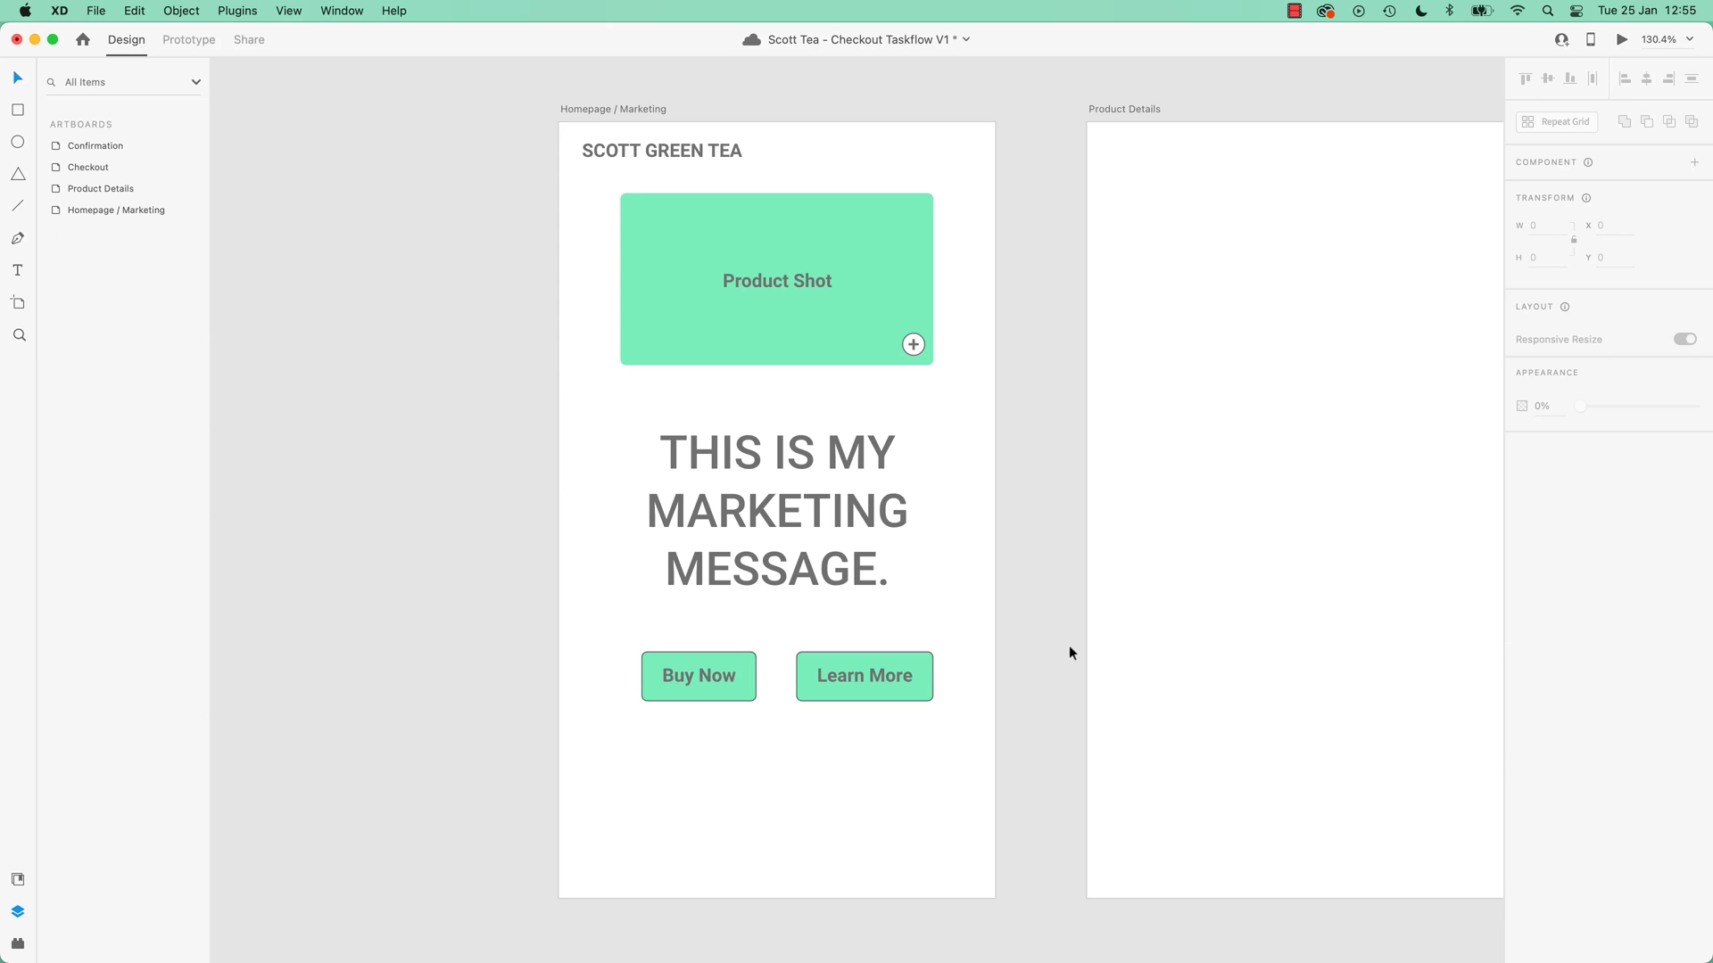
Step: Select both the Learn More and Buy Now buttons and turn off their borders
{"action": "left_click", "coordinate": [929, 657]}
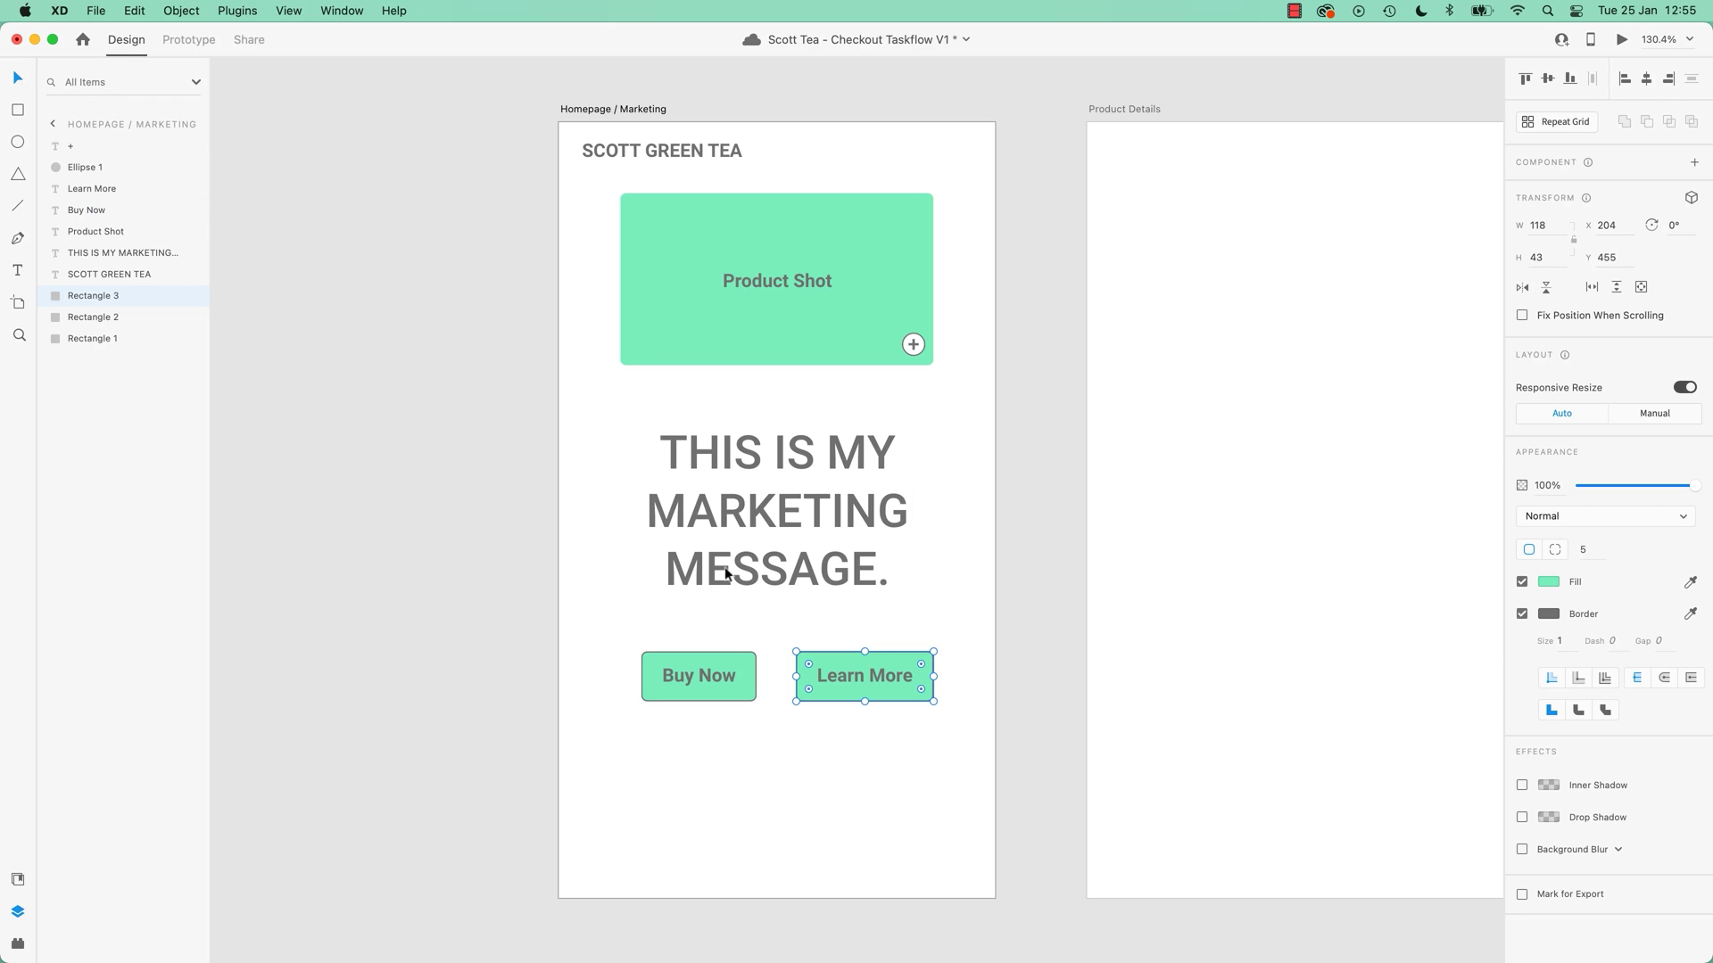
{"action": "left_click", "coordinate": [753, 661], "text": "shift"}
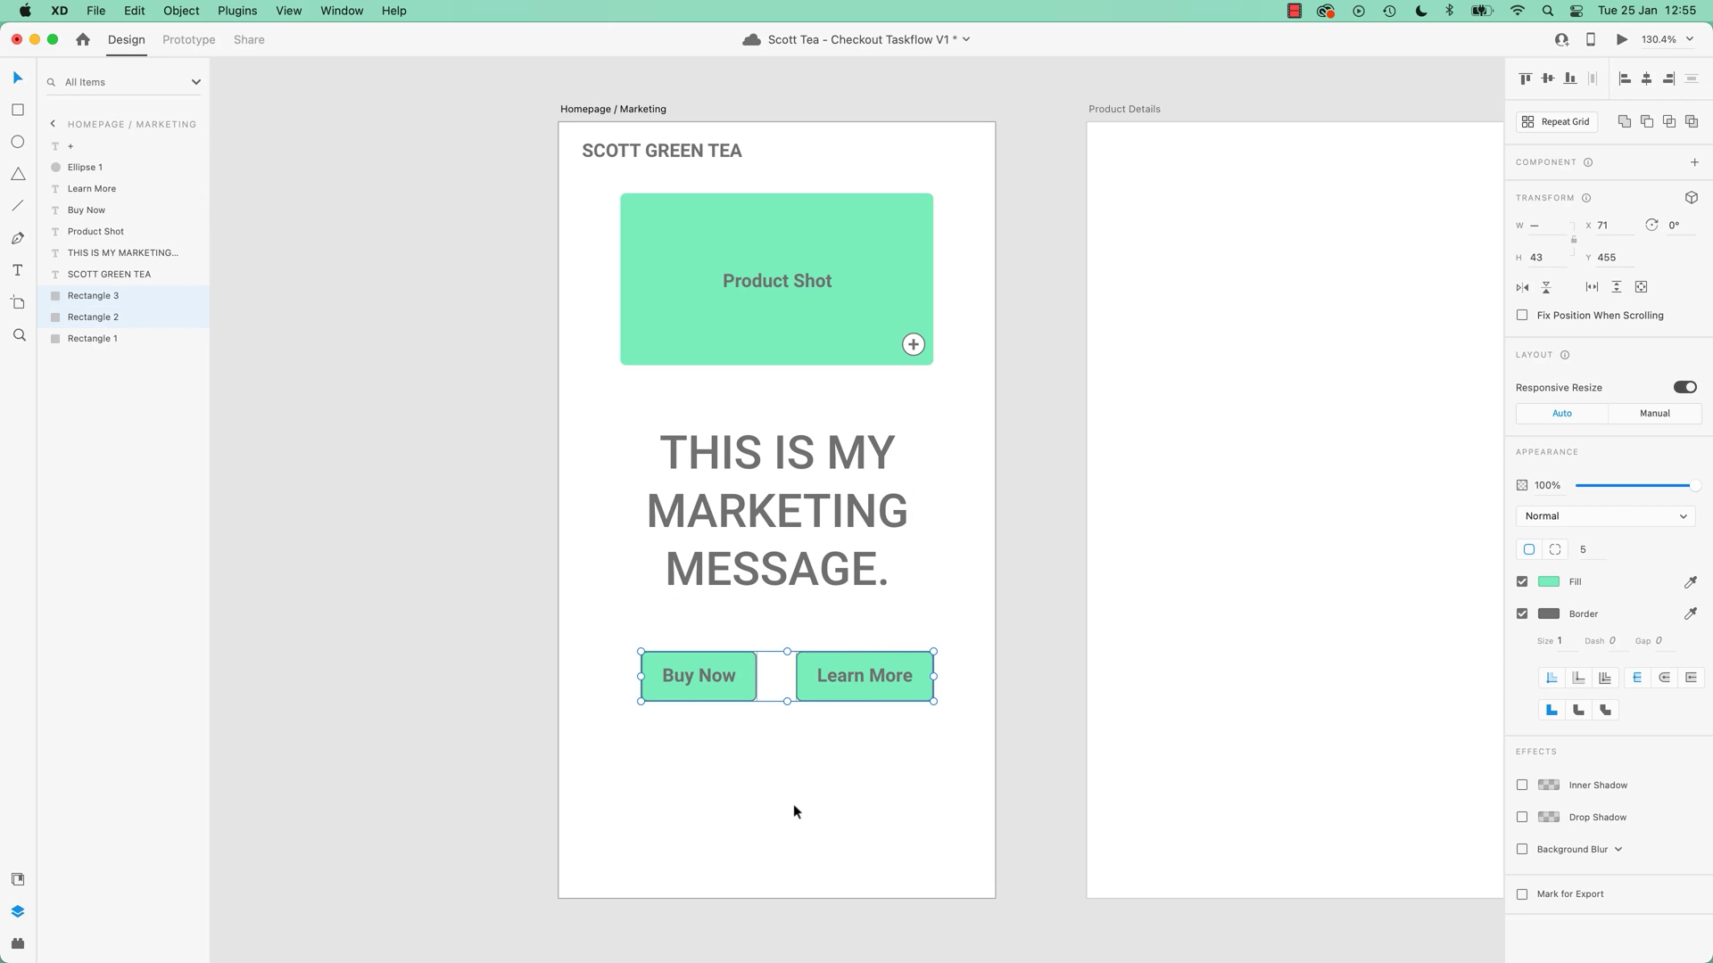
{"action": "left_click", "coordinate": [1522, 614]}
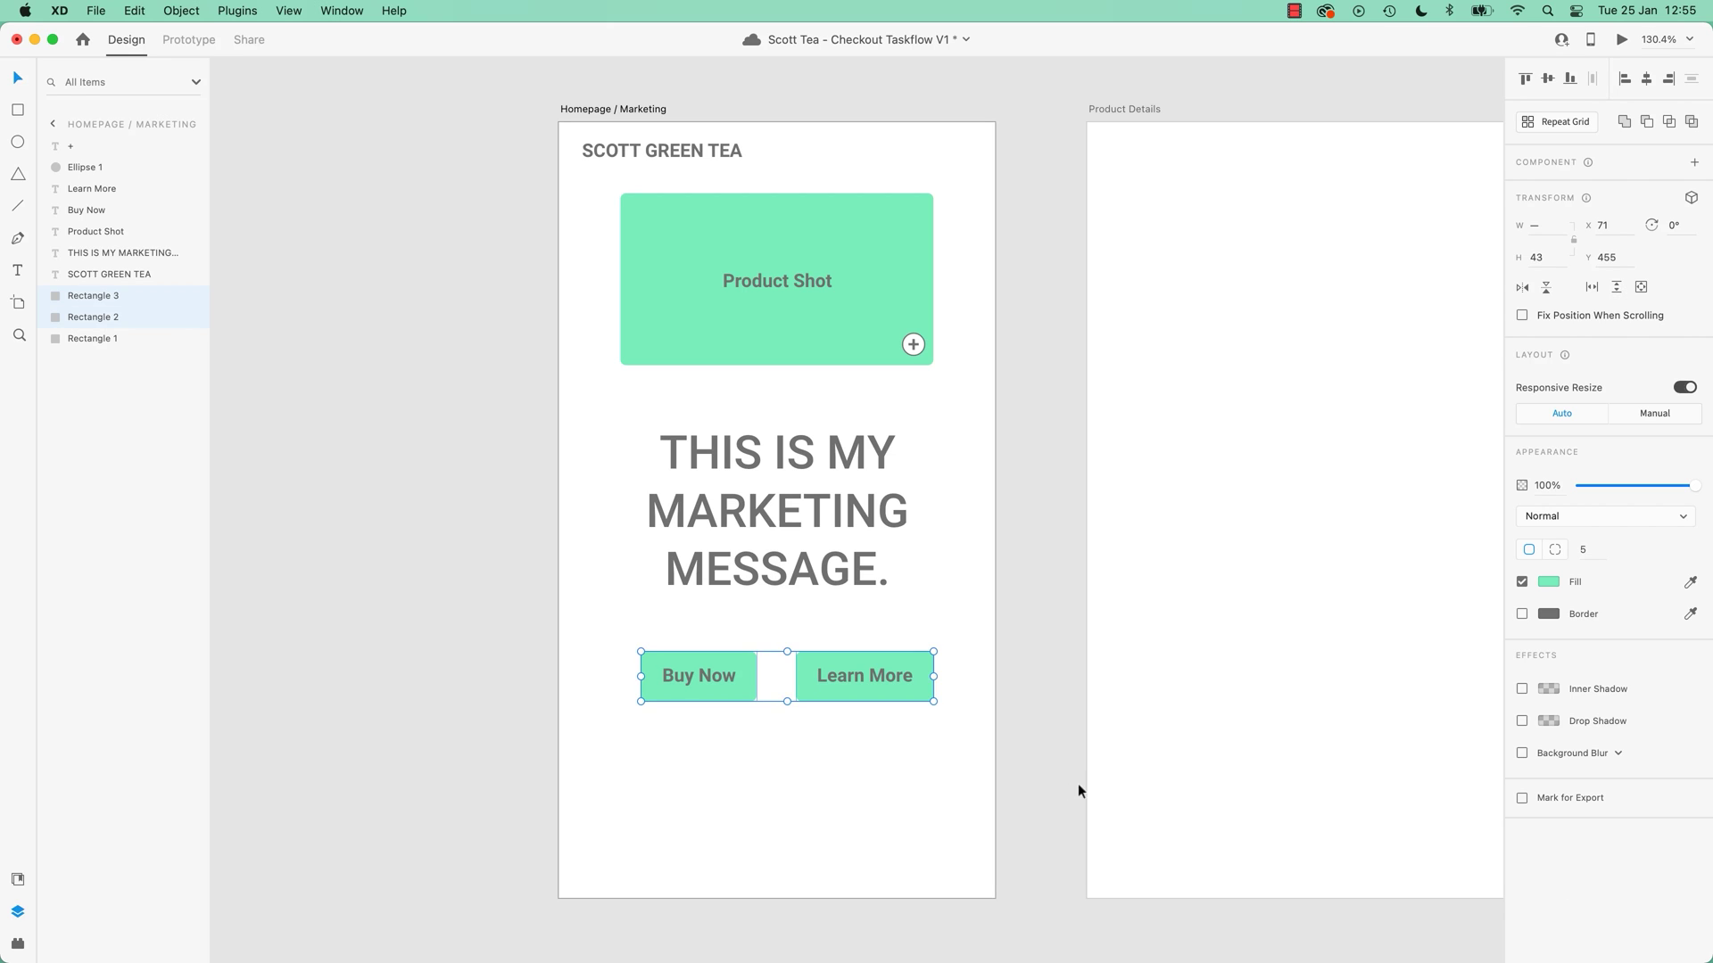
{"action": "left_click", "coordinate": [1046, 781]}
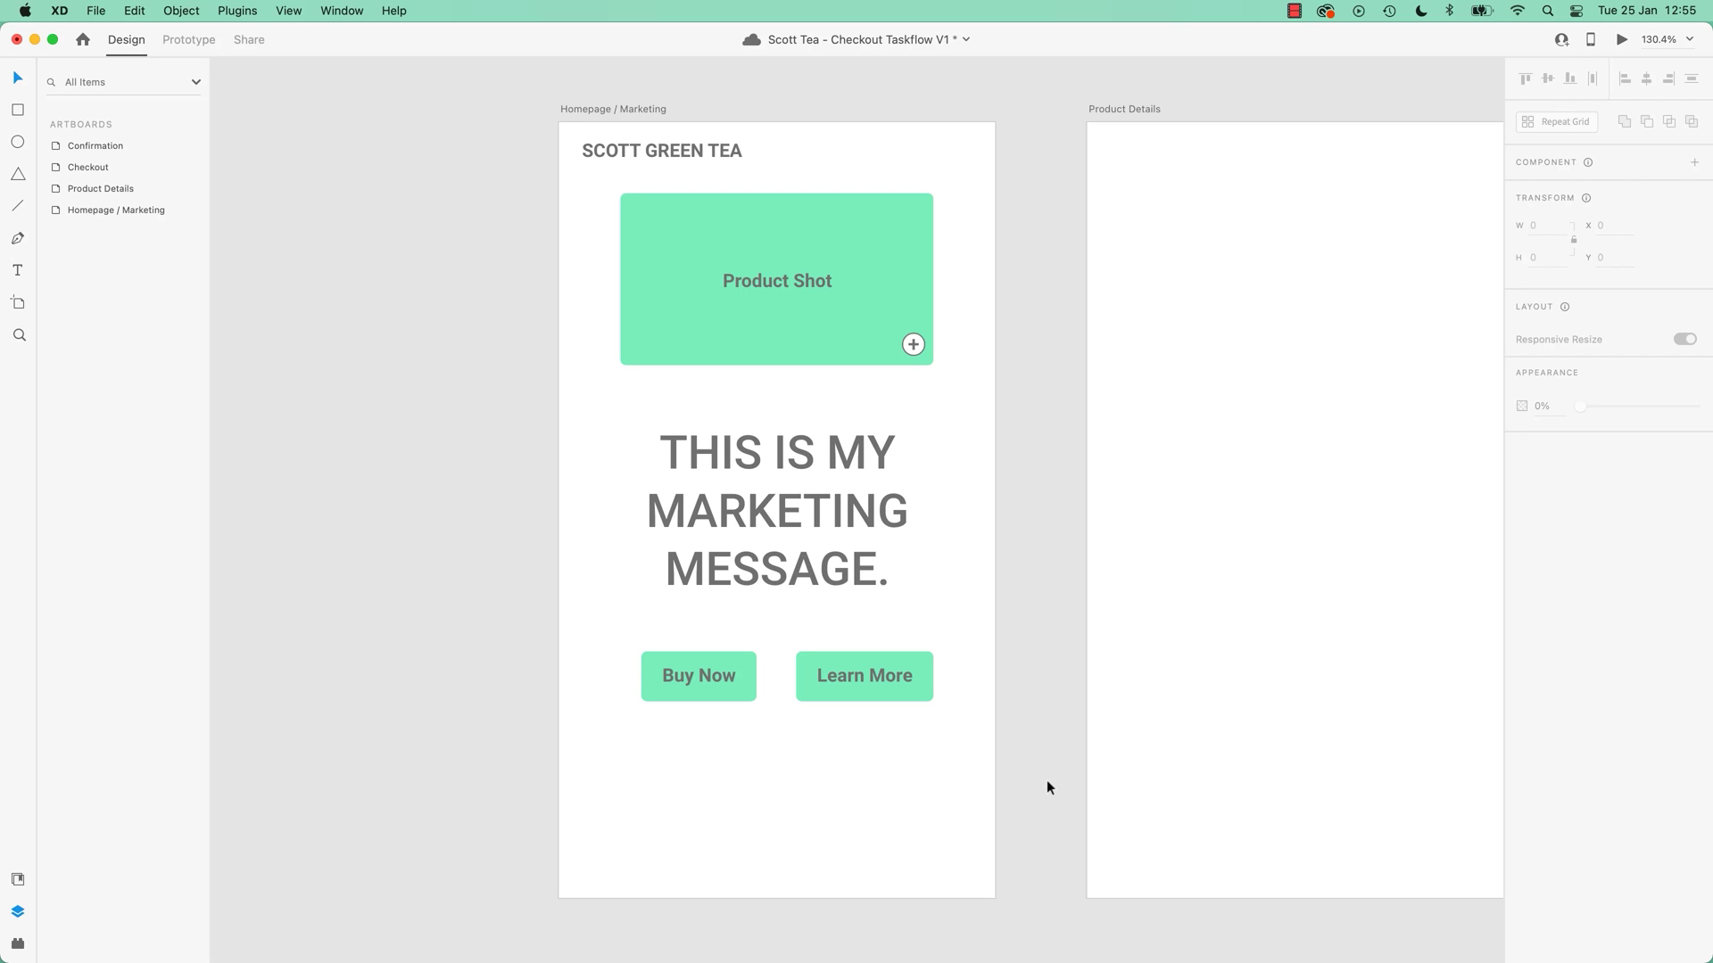
Step: Save the Scott Tea – Checkout Taskflow V1 document with the mint green, borderless buttons
{"action": "key", "text": "super+s"}
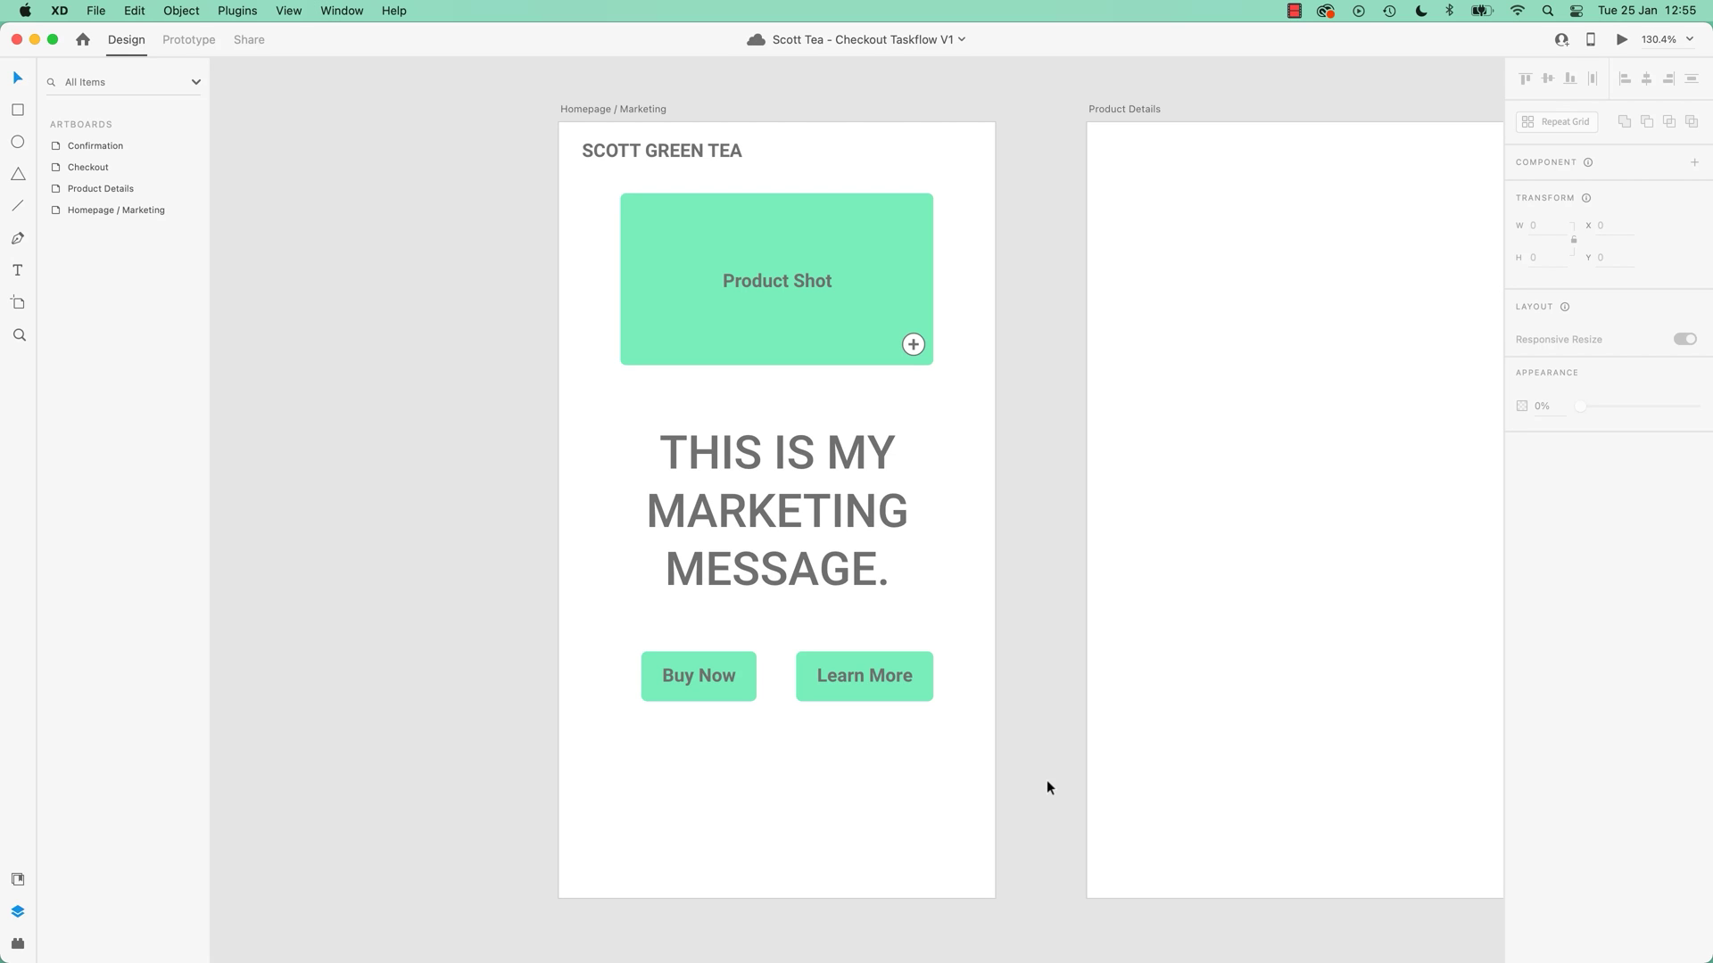